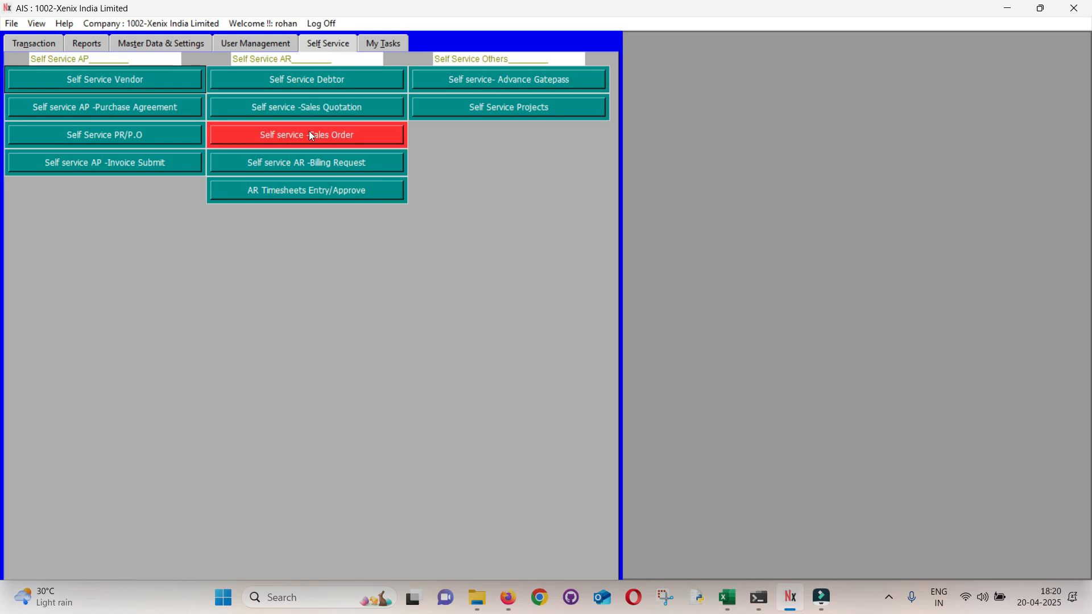
Step: Bring up the Transaction functions and examine the Parakh Agro Industries LLP invoice PDF in Firefox, including items and ship-from and ship-to states
{"action": "left_click", "coordinate": [36, 48]}
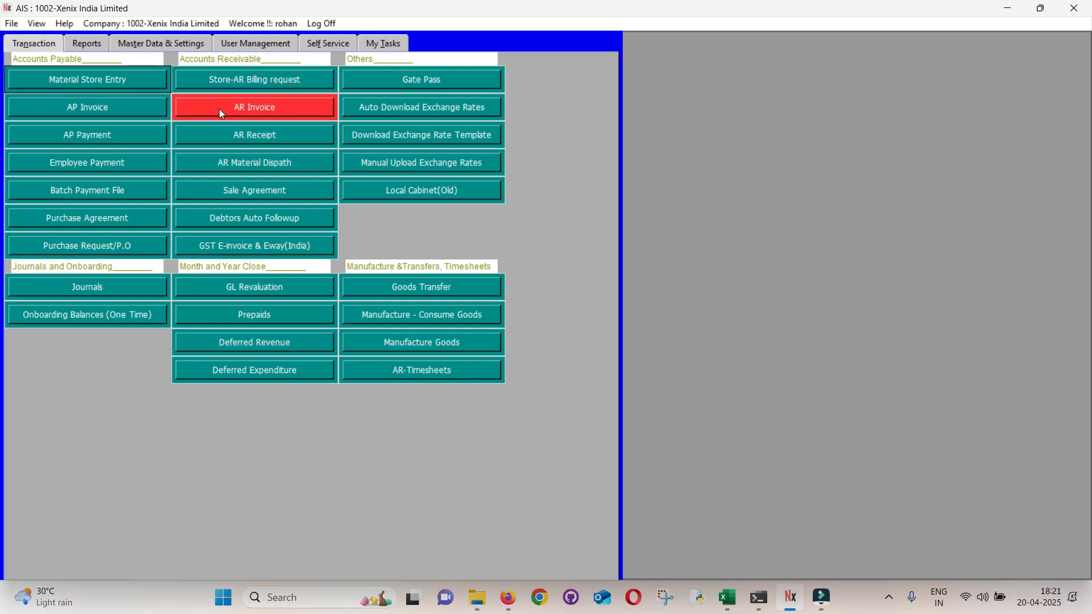
{"action": "key", "text": "alt+Tab"}
{"action": "key", "text": "Tab"}
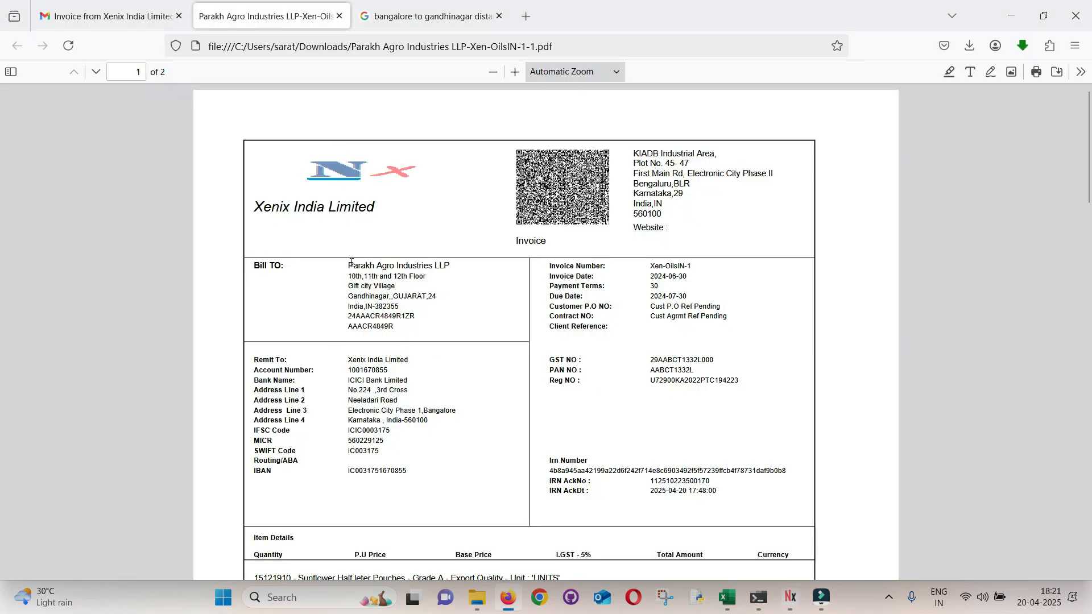
{"action": "left_click_drag", "start_coordinate": [352, 263], "coordinate": [471, 273]}
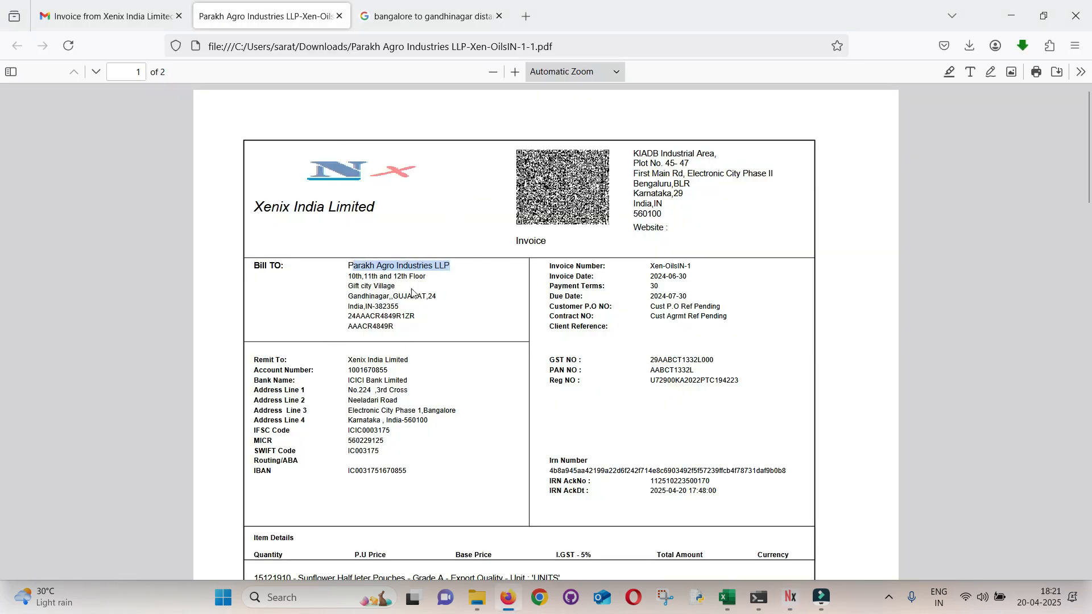
{"action": "scroll", "coordinate": [382, 315], "scroll_direction": "down", "scroll_amount": 5}
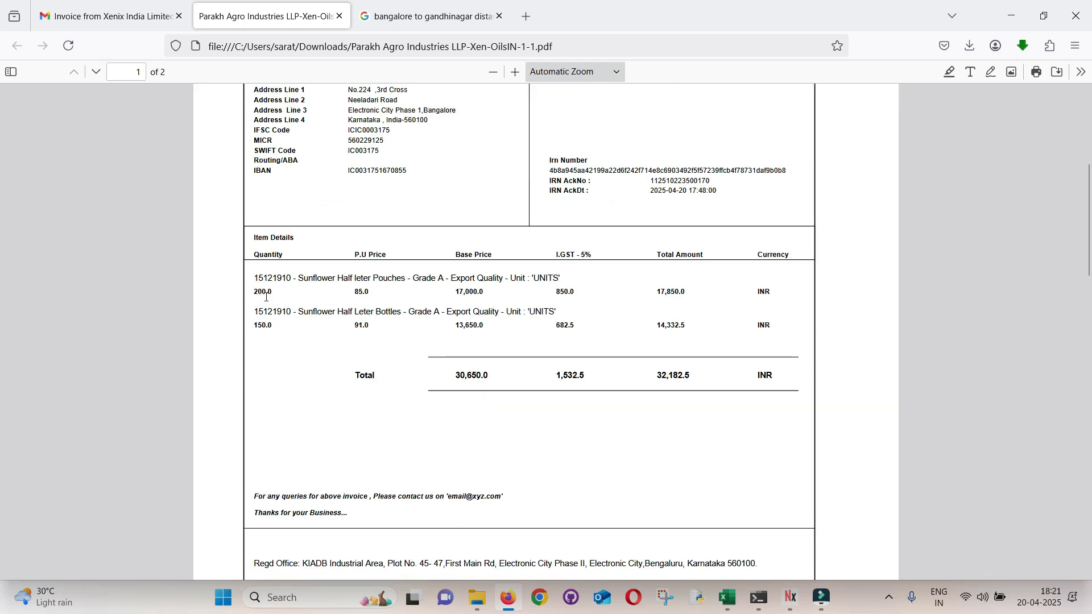
{"action": "scroll", "coordinate": [292, 402], "scroll_direction": "down", "scroll_amount": 10}
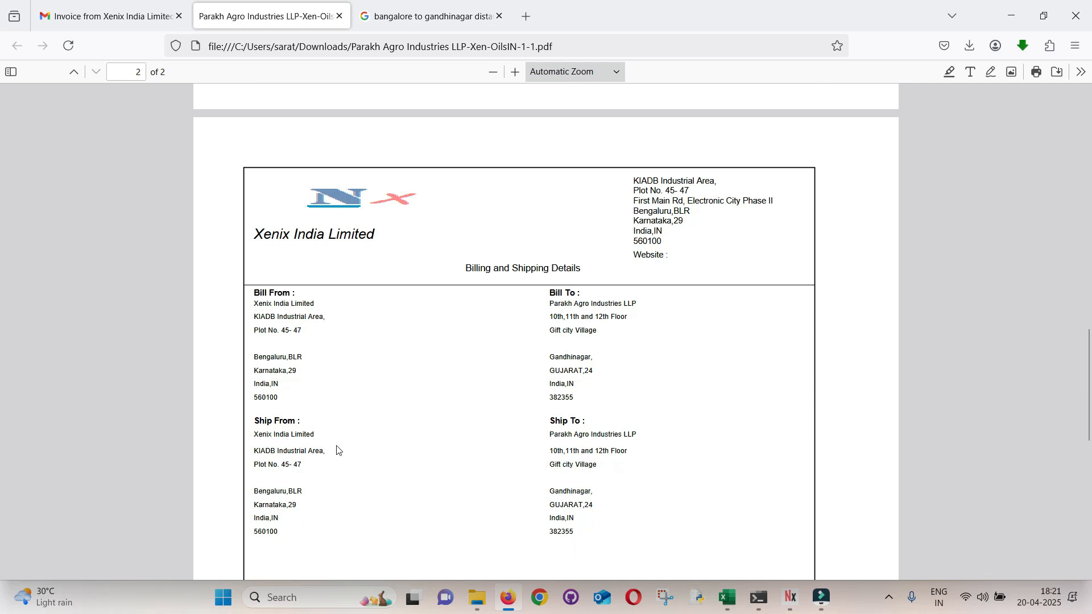
{"action": "scroll", "coordinate": [336, 449], "scroll_direction": "down", "scroll_amount": 1}
{"action": "double_click", "coordinate": [264, 431]}
{"action": "double_click", "coordinate": [261, 444]}
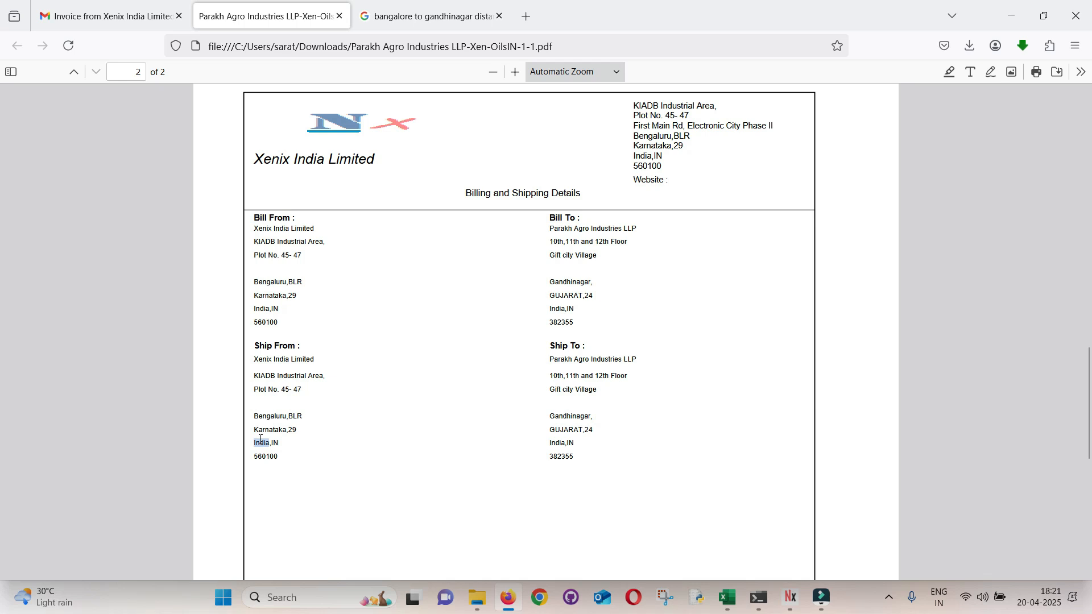
{"action": "double_click", "coordinate": [557, 431]}
{"action": "double_click", "coordinate": [554, 444]}
Step: Switch back to AIS and raise a new MR dispatch for AR Material Dispath, with its form maximized
{"action": "key", "text": "alt+Tab"}
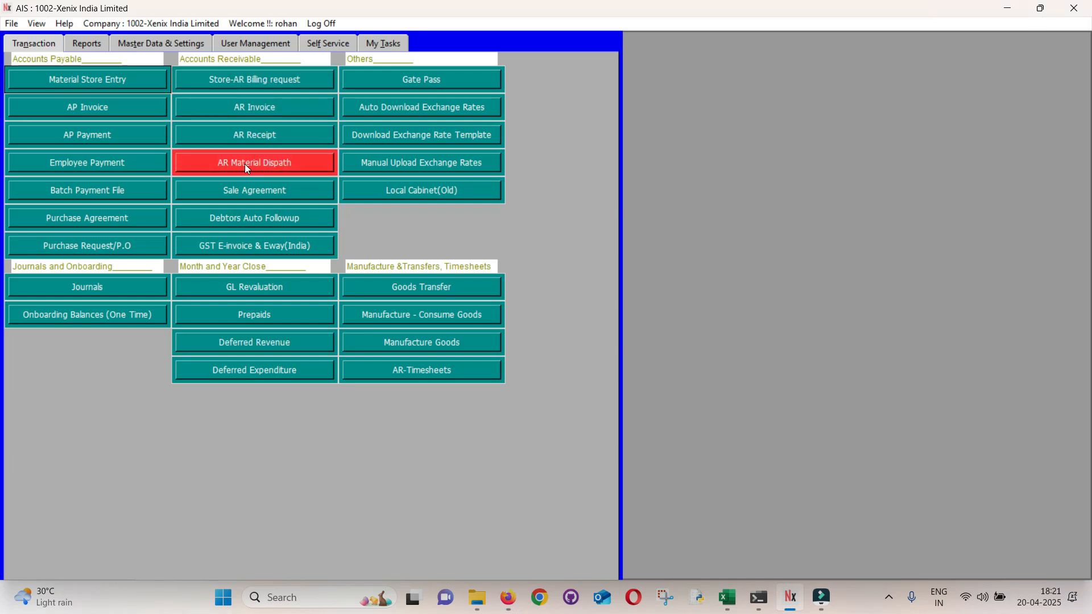
{"action": "left_click", "coordinate": [223, 162]}
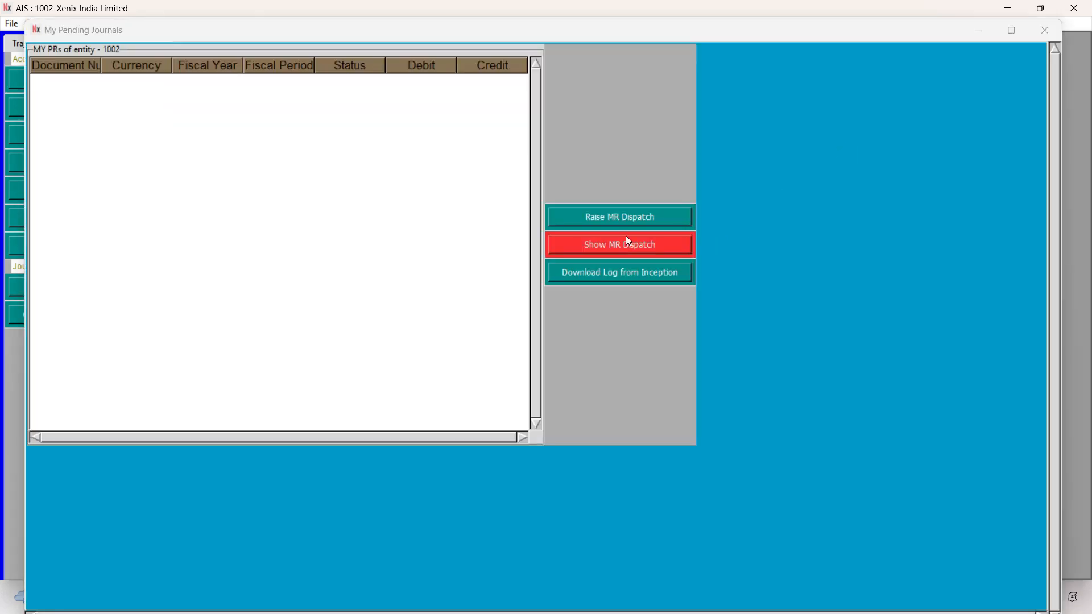
{"action": "left_click", "coordinate": [612, 221]}
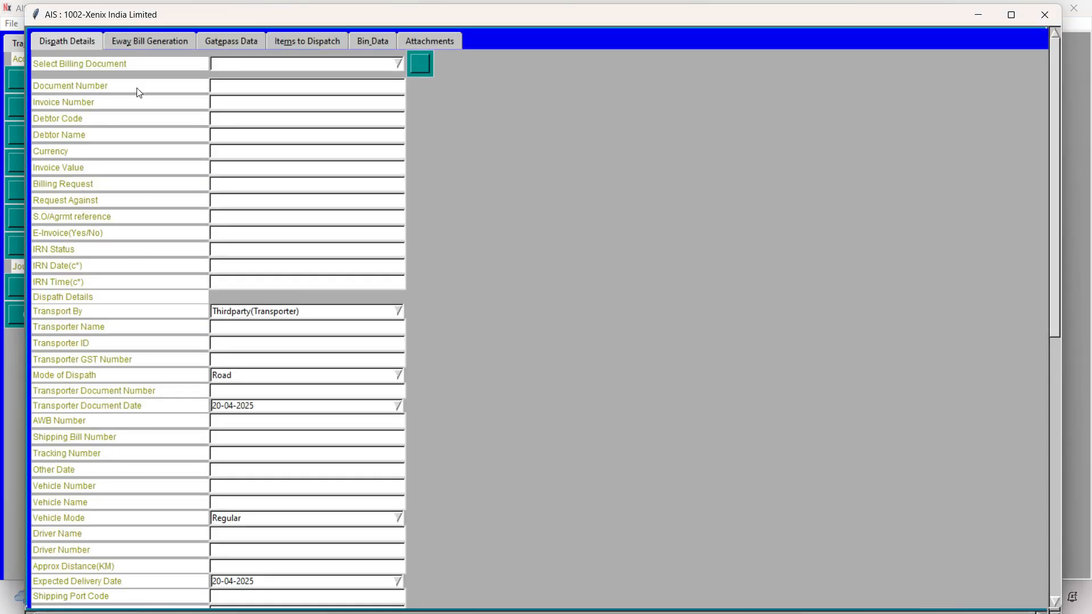
{"action": "left_click", "coordinate": [1018, 22]}
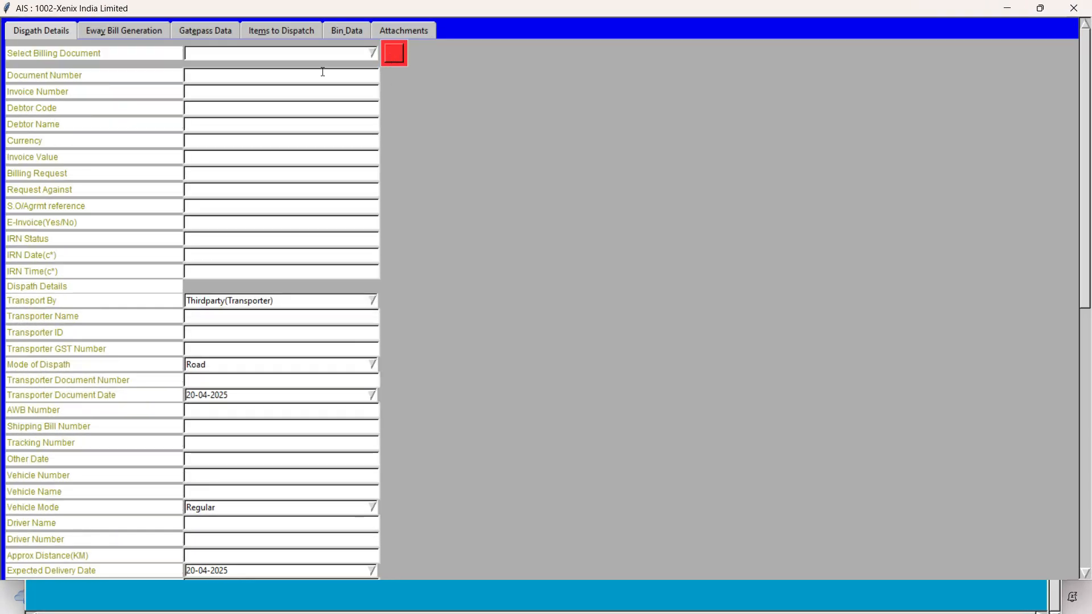
Step: Load the pending invoice AR-1 of Parakh Agro Industries LLP as the billing document and check its sales order and IRN details
{"action": "left_click", "coordinate": [390, 55]}
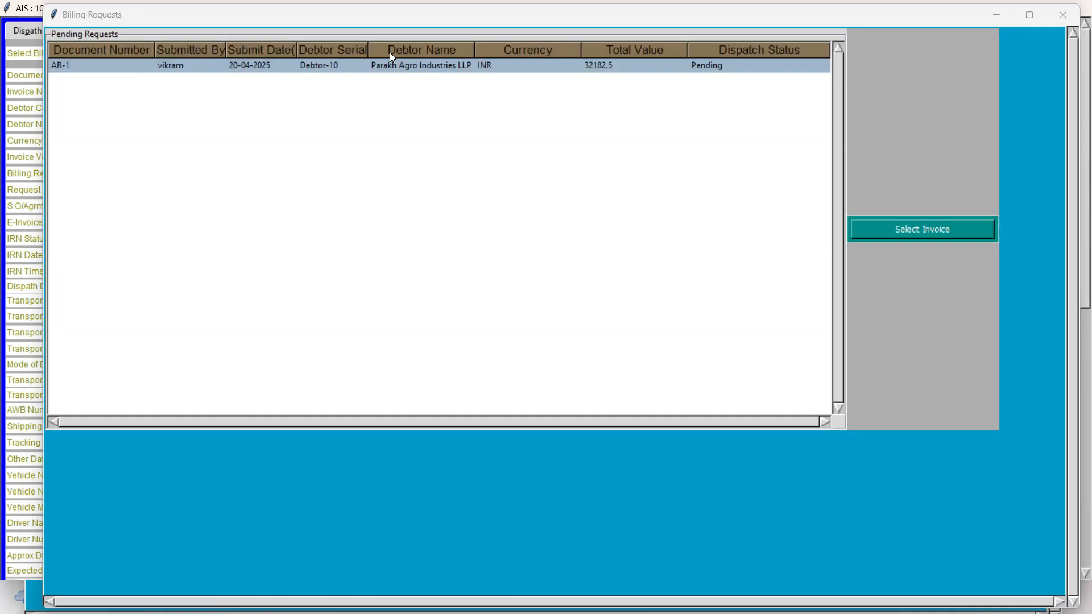
{"action": "left_click", "coordinate": [354, 66]}
{"action": "left_click", "coordinate": [929, 232]}
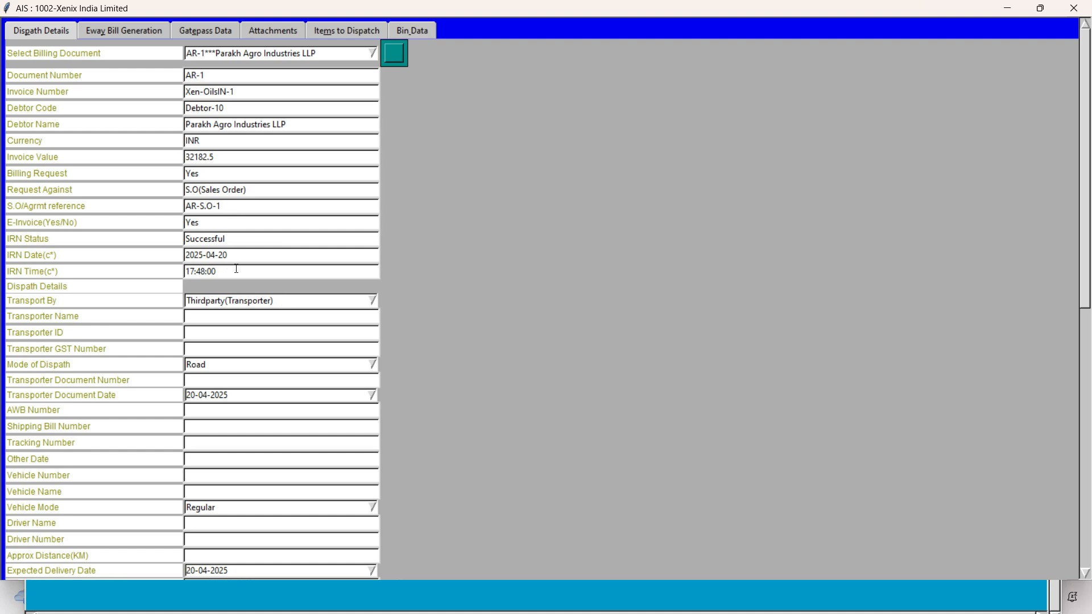
{"action": "left_click", "coordinate": [245, 316]}
{"action": "left_click", "coordinate": [240, 251]}
{"action": "left_click", "coordinate": [223, 158]}
{"action": "left_click_drag", "start_coordinate": [250, 189], "coordinate": [166, 191]}
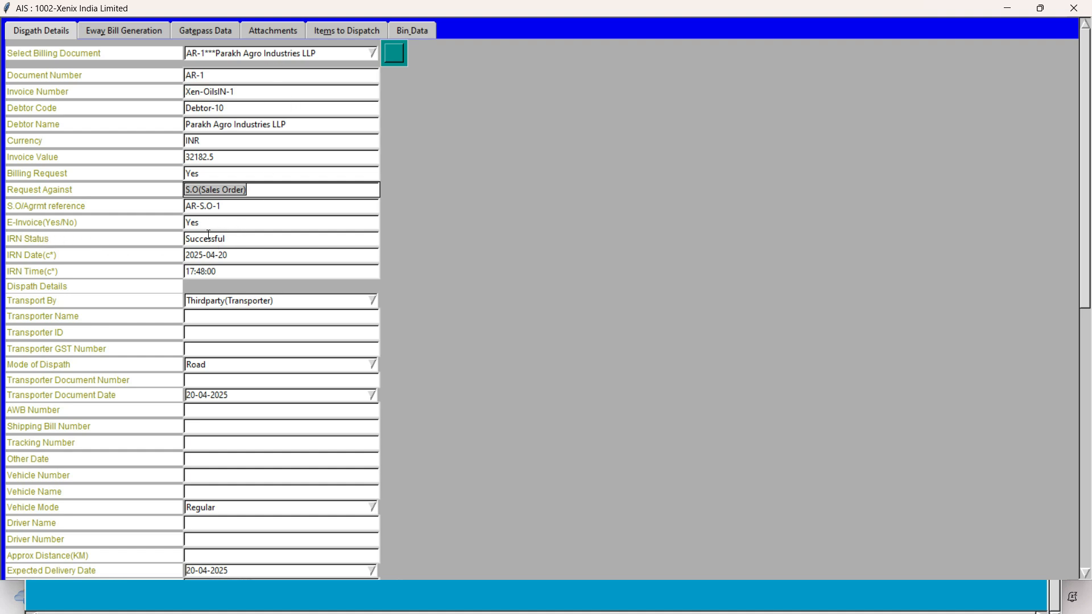
{"action": "double_click", "coordinate": [207, 240]}
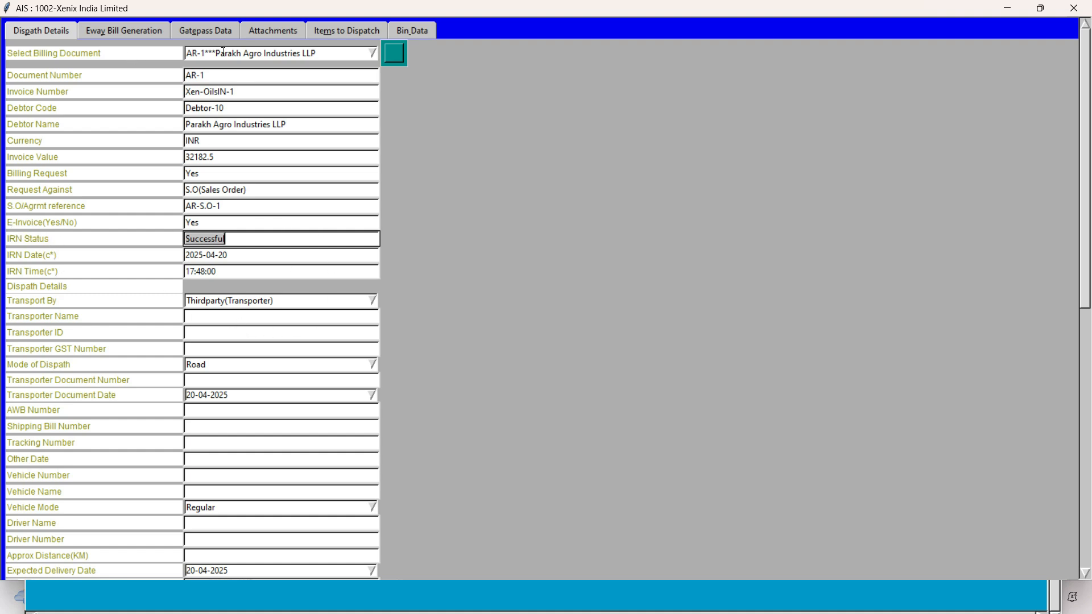
Step: Set Transport By to Thirdparty(Transporter) and enter Navata Transport as the Transporter Name
{"action": "left_click", "coordinate": [239, 316]}
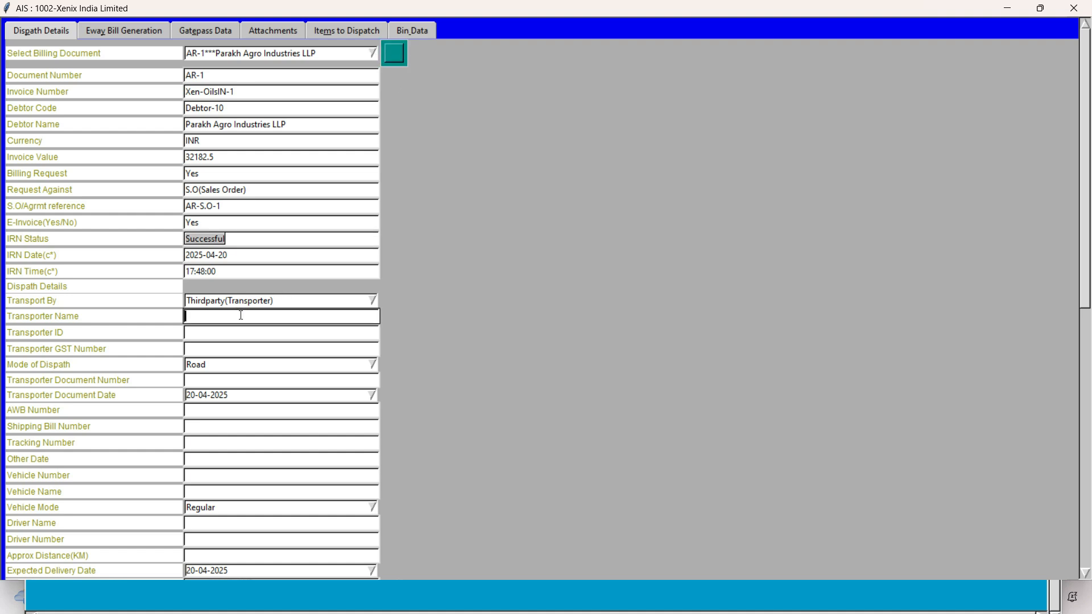
{"action": "scroll", "coordinate": [365, 287], "scroll_direction": "down", "scroll_amount": 2}
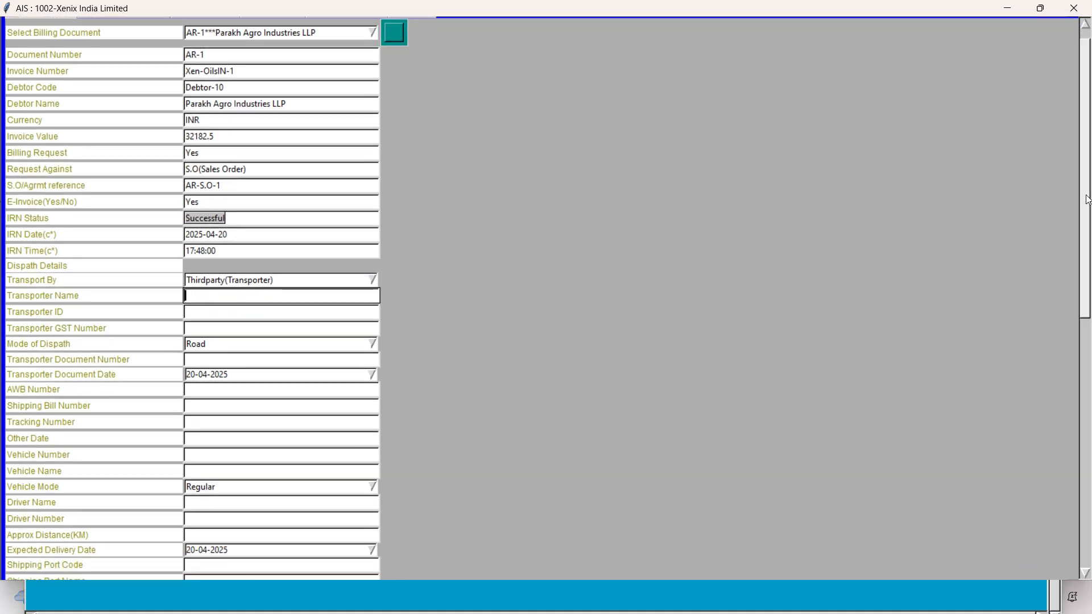
{"action": "left_click", "coordinate": [371, 285]}
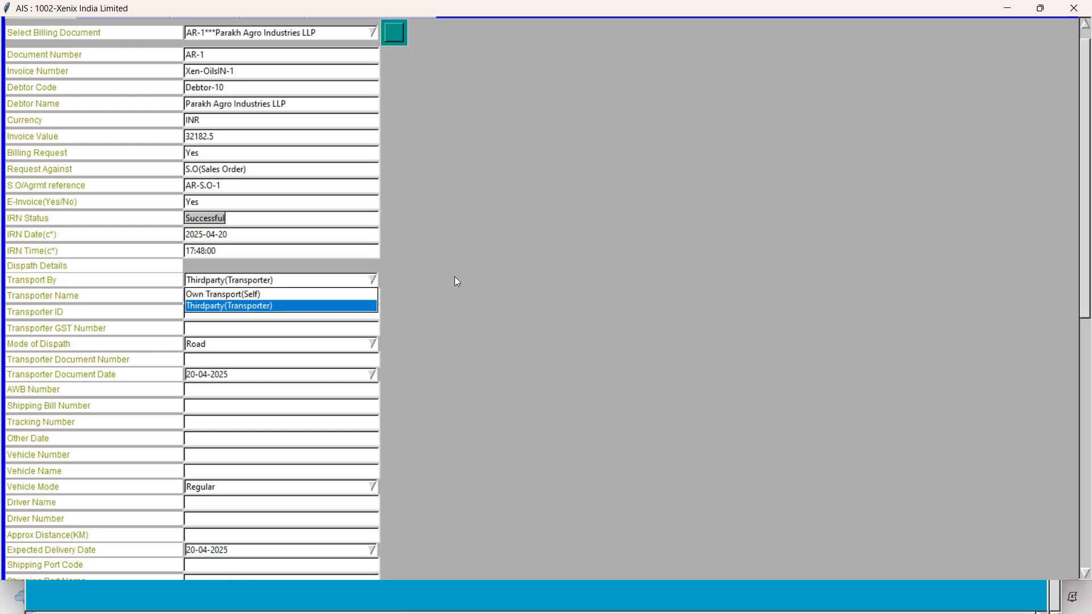
{"action": "left_click", "coordinate": [255, 306]}
{"action": "left_click", "coordinate": [209, 301]}
{"action": "type", "text": "Navaa"}
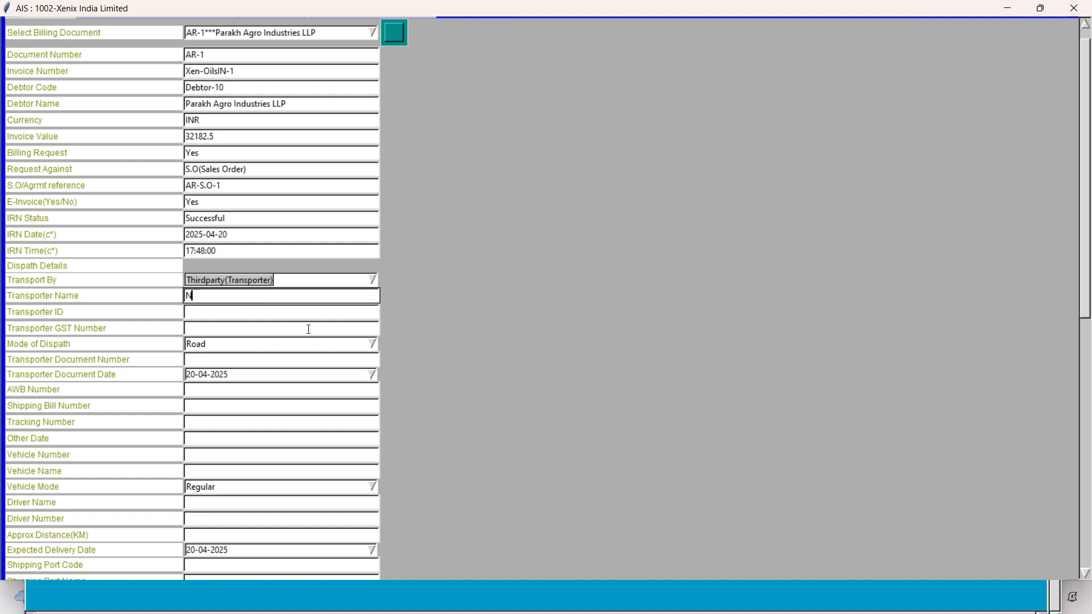
{"action": "key", "text": "BackSpace"}
{"action": "type", "text": "ta Transport"}
{"action": "key", "text": "Tab"}
Step: Copy the GST number from the Book1 Excel sheet into both the Transporter ID and Transporter GST Number fields
{"action": "key", "text": "alt+Tab"}
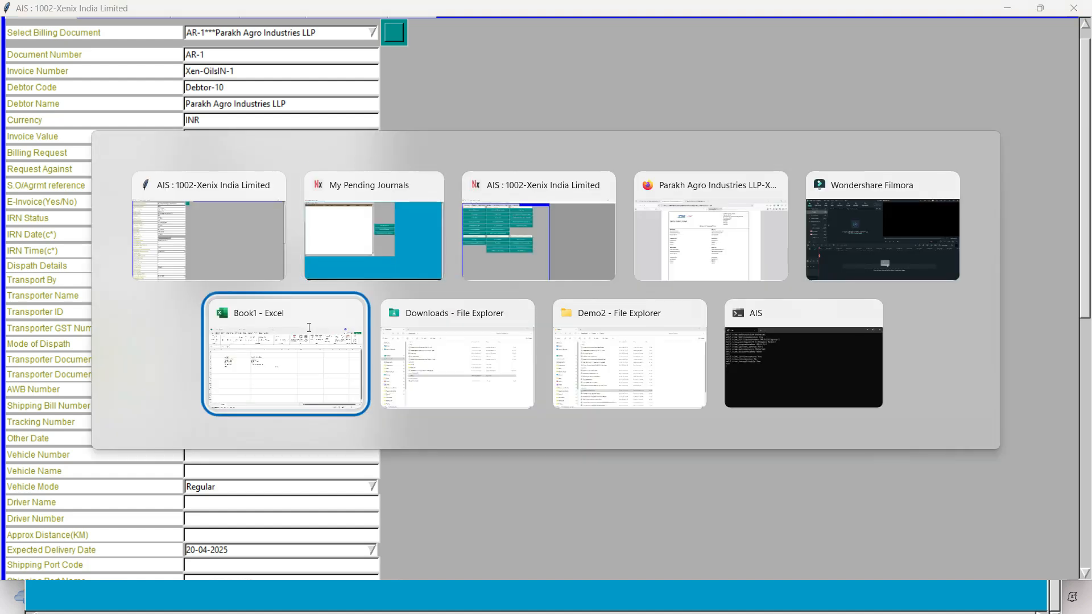
{"action": "left_click", "coordinate": [308, 331]}
{"action": "key", "text": "Escape"}
{"action": "left_click", "coordinate": [341, 270]}
{"action": "key", "text": "ctrl+c"}
{"action": "key", "text": "alt+Tab"}
{"action": "key", "text": "ctrl+v"}
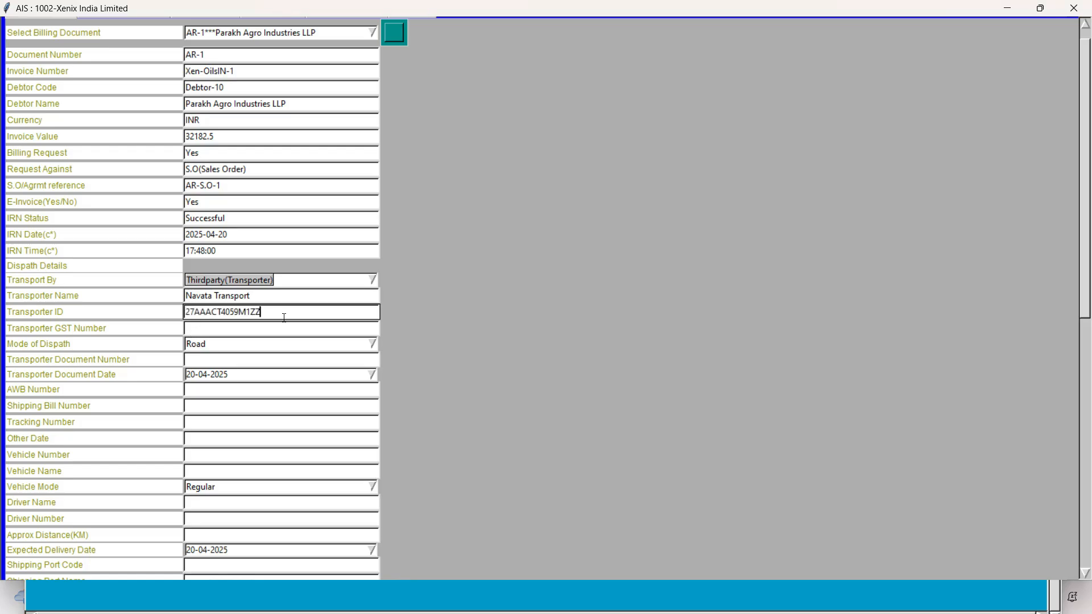
{"action": "key", "text": "Tab"}
{"action": "key", "text": "ctrl+v"}
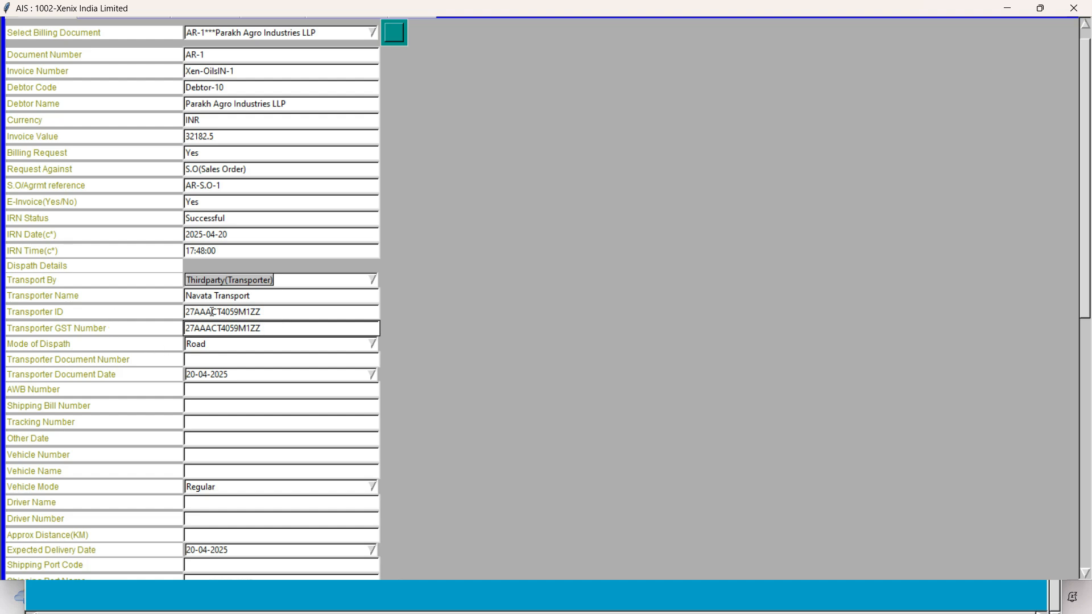
Step: Choose Road as the Mode of Dispath and enter Nav-675490 as the Transporter Document Number
{"action": "left_click", "coordinate": [372, 344]}
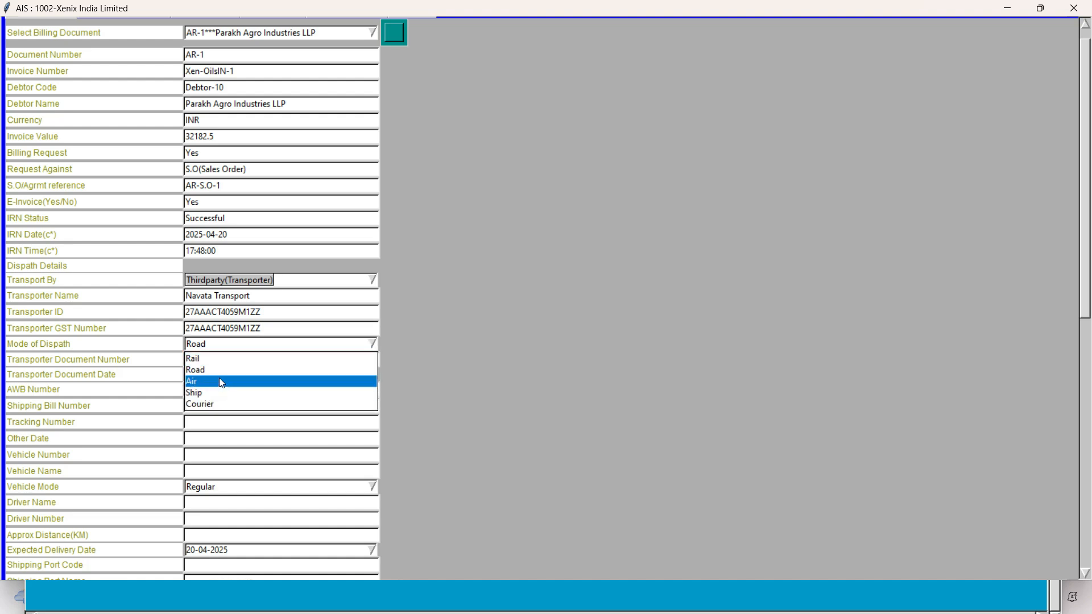
{"action": "left_click", "coordinate": [217, 370]}
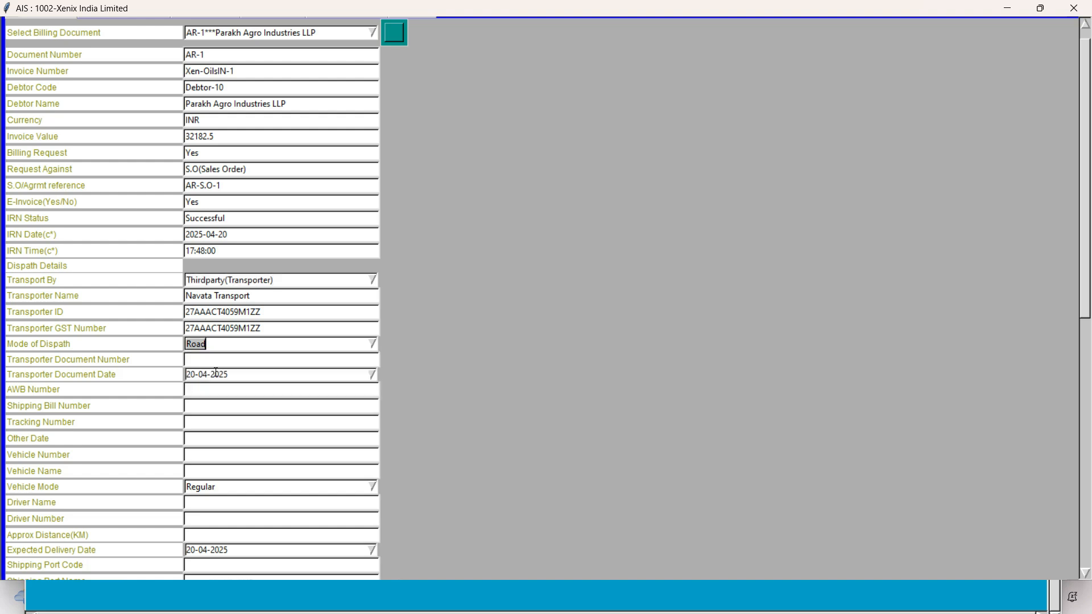
{"action": "left_click", "coordinate": [209, 360]}
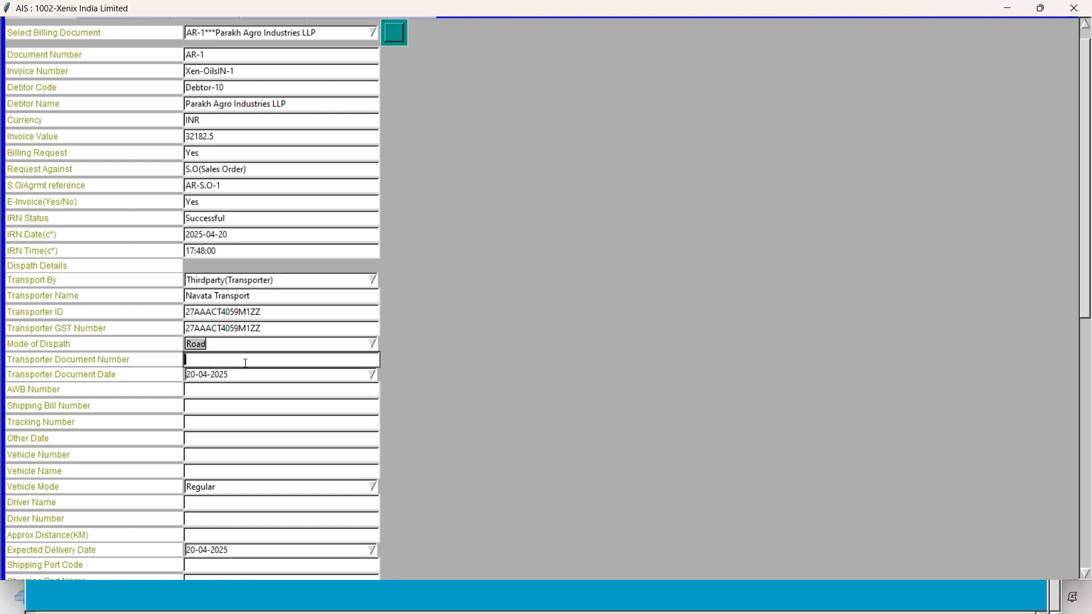
{"action": "type", "text": "Nava"}
{"action": "key", "text": "BackSpace"}
{"action": "type", "text": "v-675490"}
{"action": "key", "text": "Tab"}
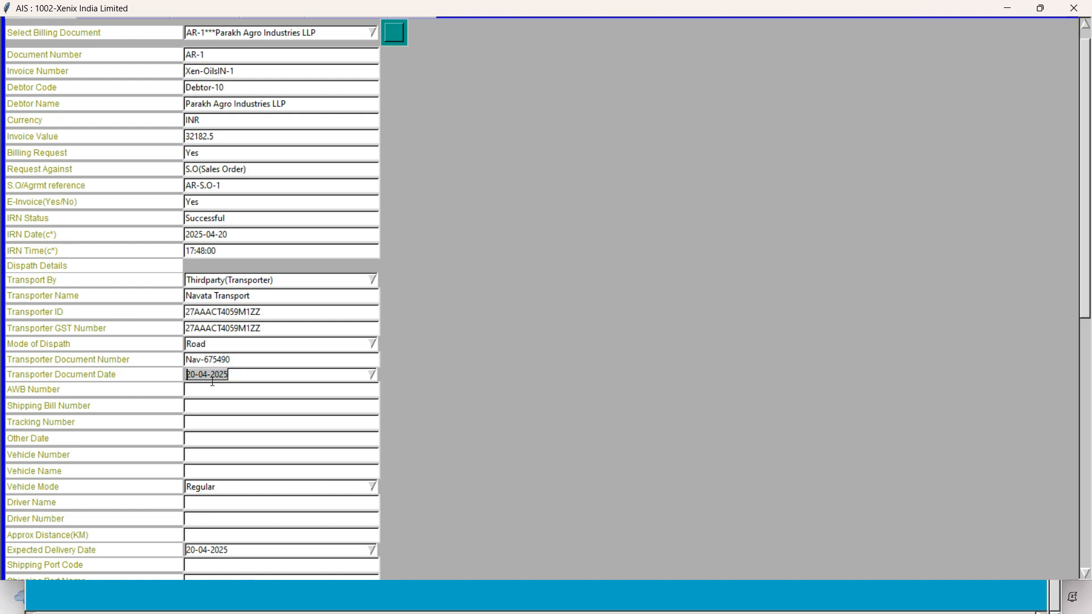
Step: Leave the AWB, shipping bill, tracking and other date fields blank and copy the vehicle number from the Excel sheet into Vehicle Number
{"action": "key", "text": "Tab"}
{"action": "left_click", "coordinate": [196, 407]}
{"action": "left_click", "coordinate": [193, 425]}
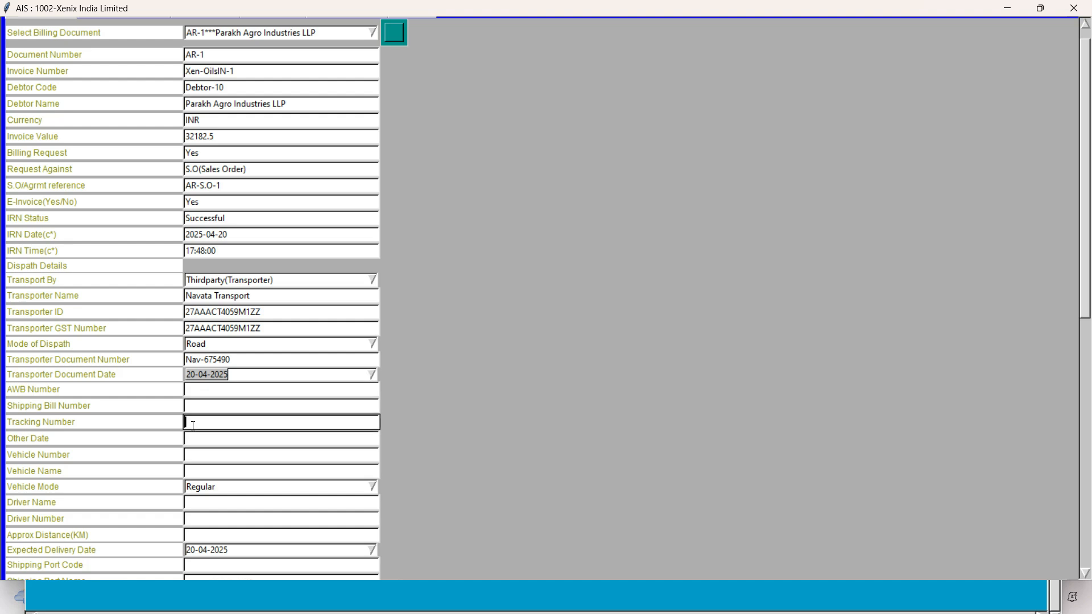
{"action": "left_click", "coordinate": [193, 438]}
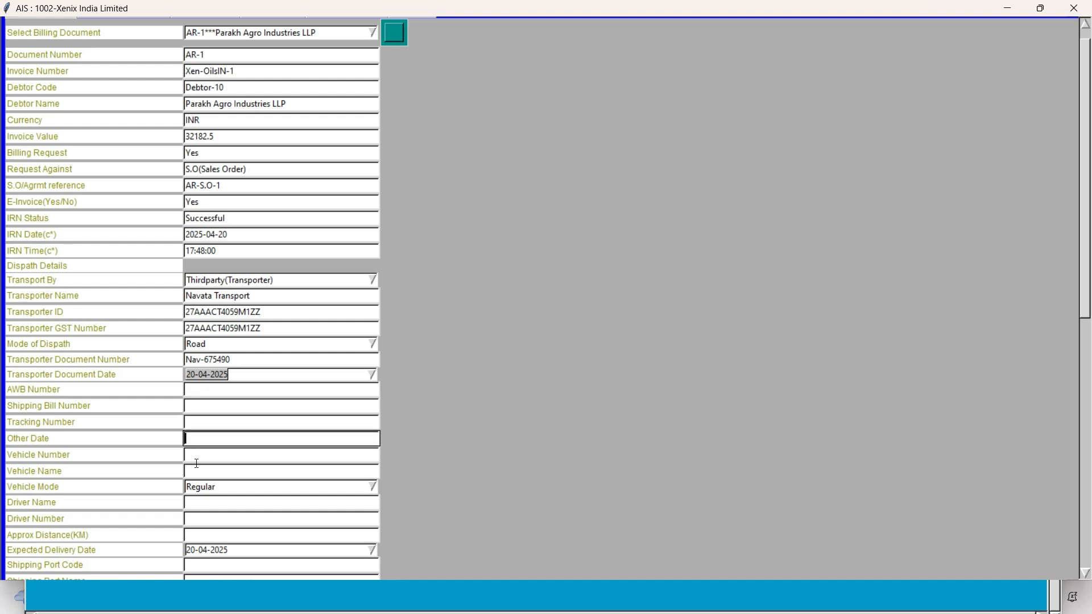
{"action": "left_click", "coordinate": [196, 460]}
{"action": "key", "text": "alt+Tab"}
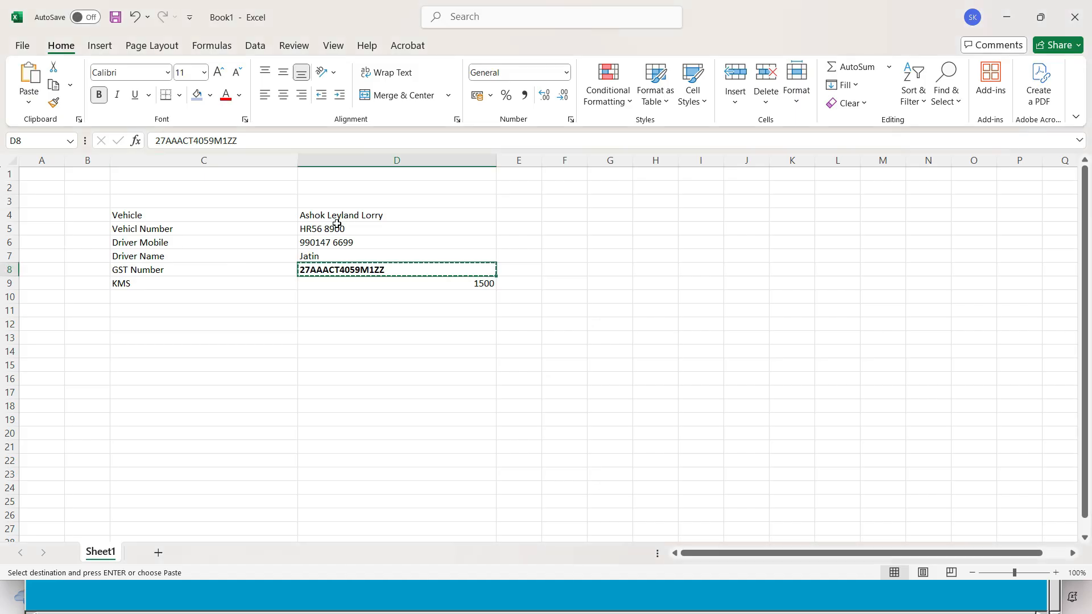
{"action": "left_click", "coordinate": [334, 232]}
{"action": "key", "text": "ctrl+c"}
{"action": "key", "text": "alt+Tab"}
{"action": "key", "text": "ctrl+v"}
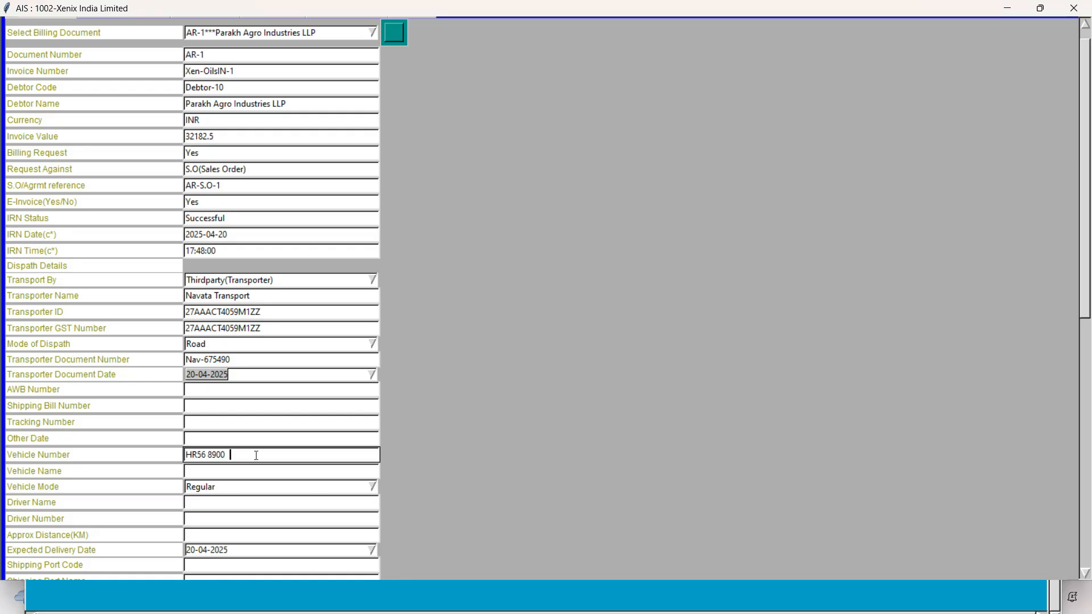
Step: Copy the vehicle description Ashok Leyland Lorry from the Excel sheet into the Vehicle Name field
{"action": "key", "text": "Tab"}
{"action": "key", "text": "alt+Tab"}
{"action": "left_click", "coordinate": [330, 213]}
{"action": "key", "text": "ctrl+c"}
{"action": "key", "text": "alt+Tab"}
{"action": "key", "text": "ctrl+v"}
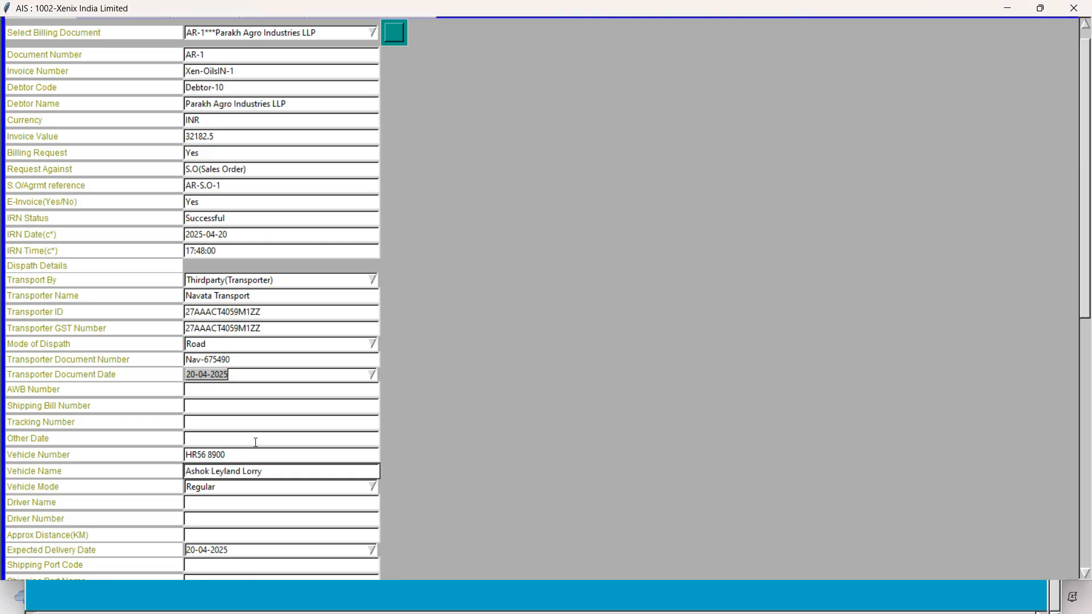
Step: Choose Regular as the Vehicle Mode and place the cursor in the Driver Name field
{"action": "key", "text": "Tab"}
{"action": "key", "text": "Down"}
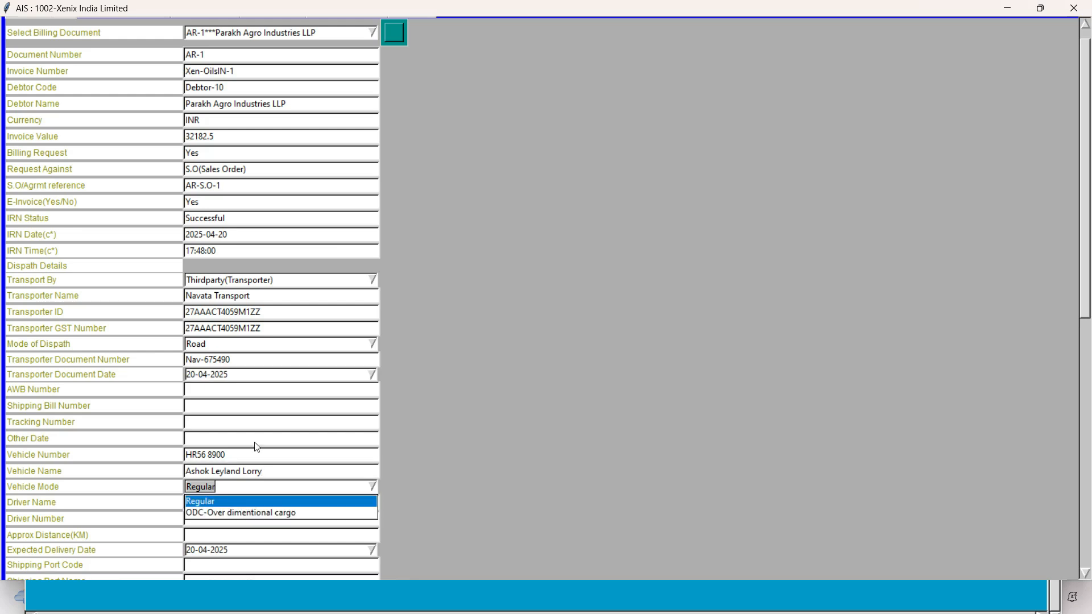
{"action": "left_click", "coordinate": [230, 502]}
{"action": "scroll", "coordinate": [2, 307], "scroll_direction": "down", "scroll_amount": 1}
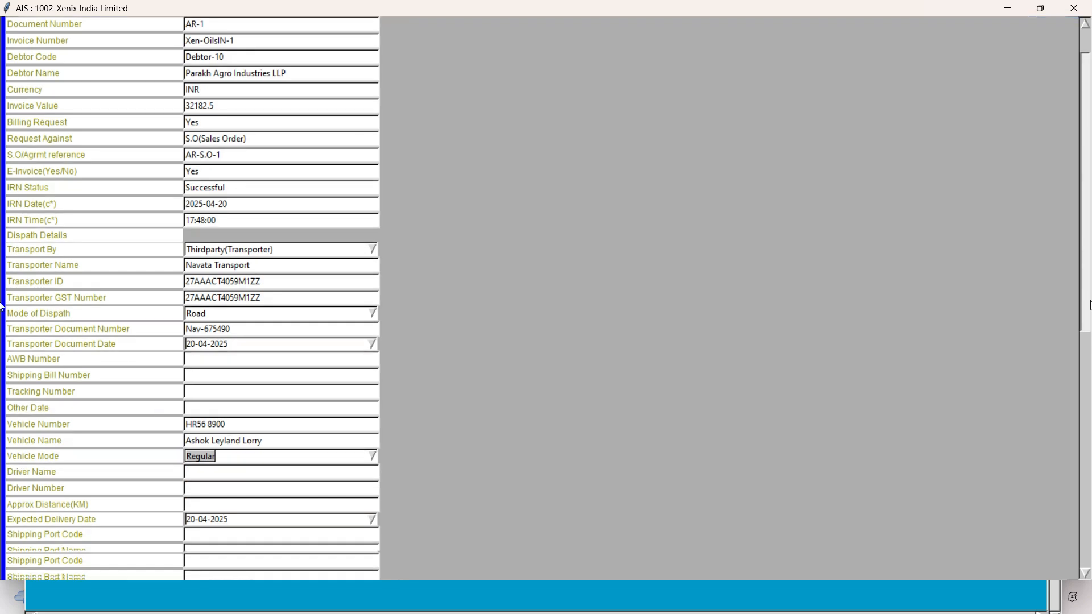
{"action": "scroll", "coordinate": [2, 307], "scroll_direction": "down", "scroll_amount": 4}
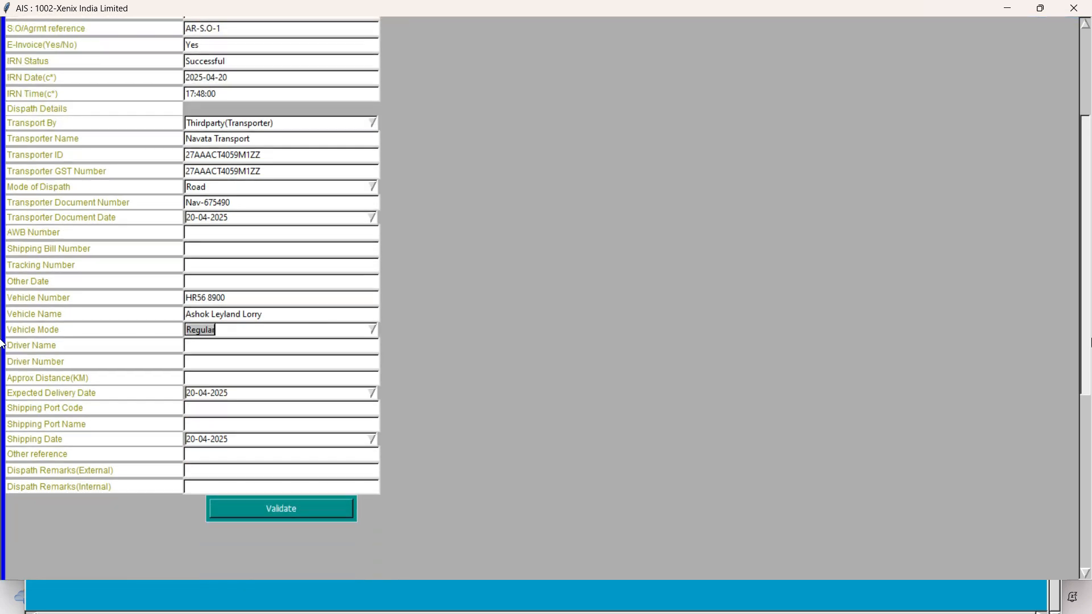
{"action": "left_click", "coordinate": [372, 332]}
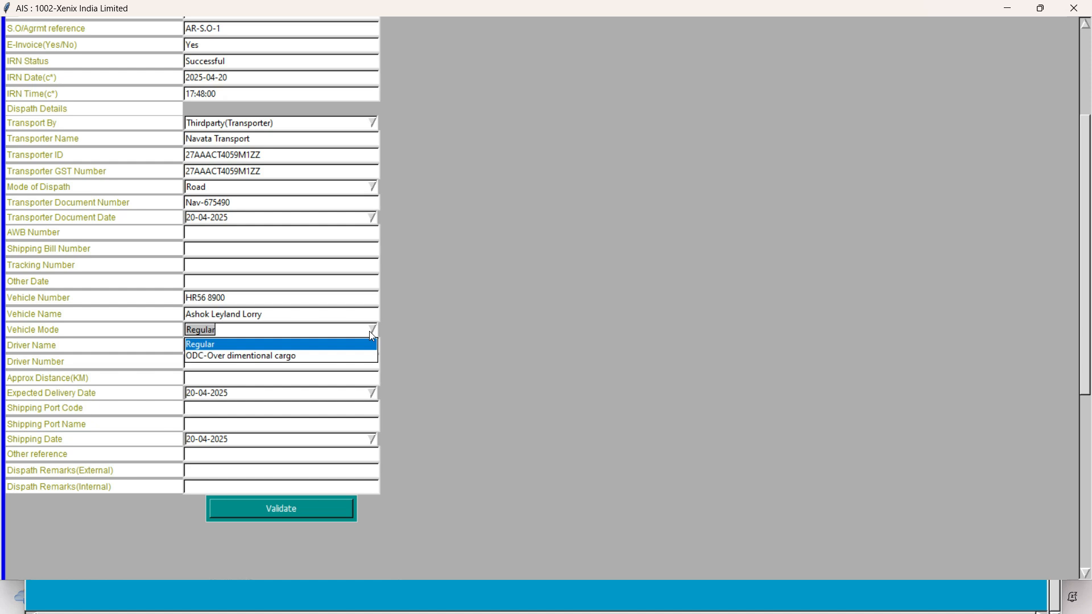
{"action": "left_click", "coordinate": [208, 344]}
{"action": "left_click", "coordinate": [212, 346]}
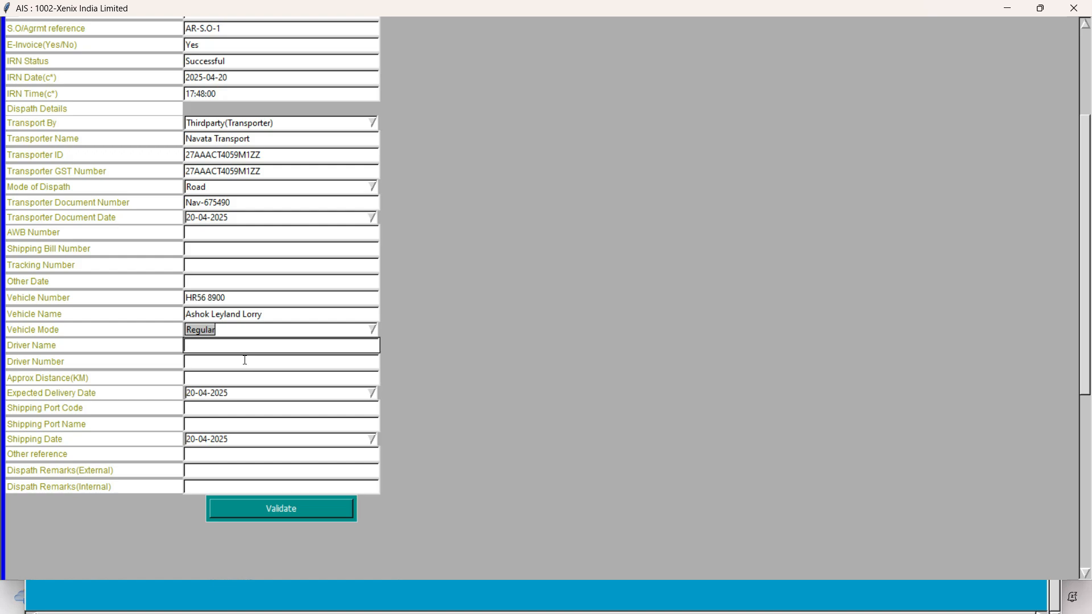
Step: Copy the driver's name from the Excel sheet into the Driver Name field
{"action": "key", "text": "alt+Tab"}
{"action": "left_click", "coordinate": [310, 261]}
{"action": "key", "text": "ctrl+c"}
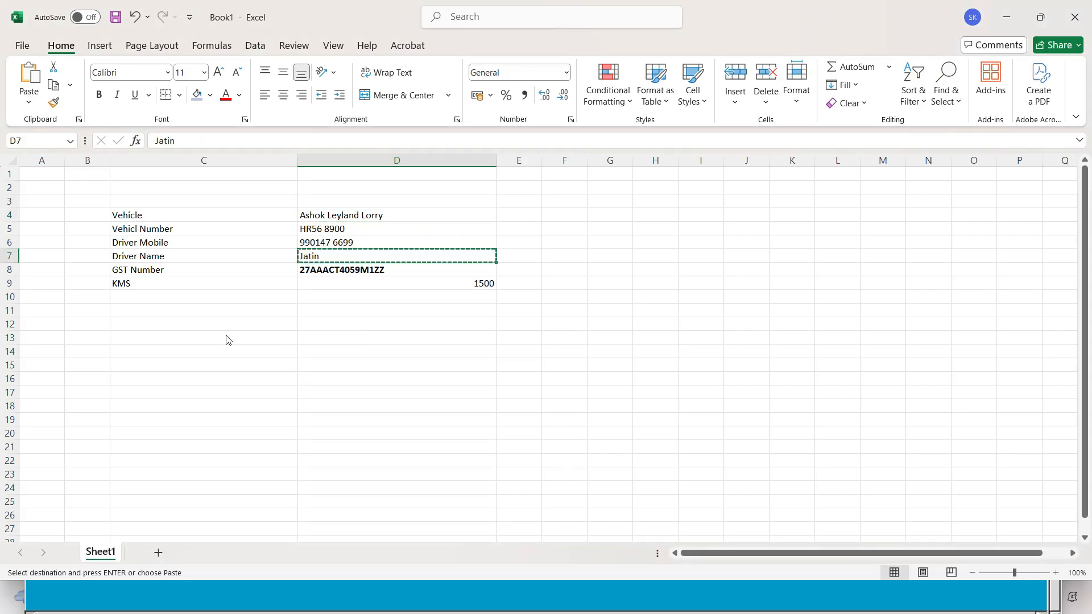
{"action": "key", "text": "alt+Tab"}
{"action": "key", "text": "ctrl+v"}
{"action": "key", "text": "Tab"}
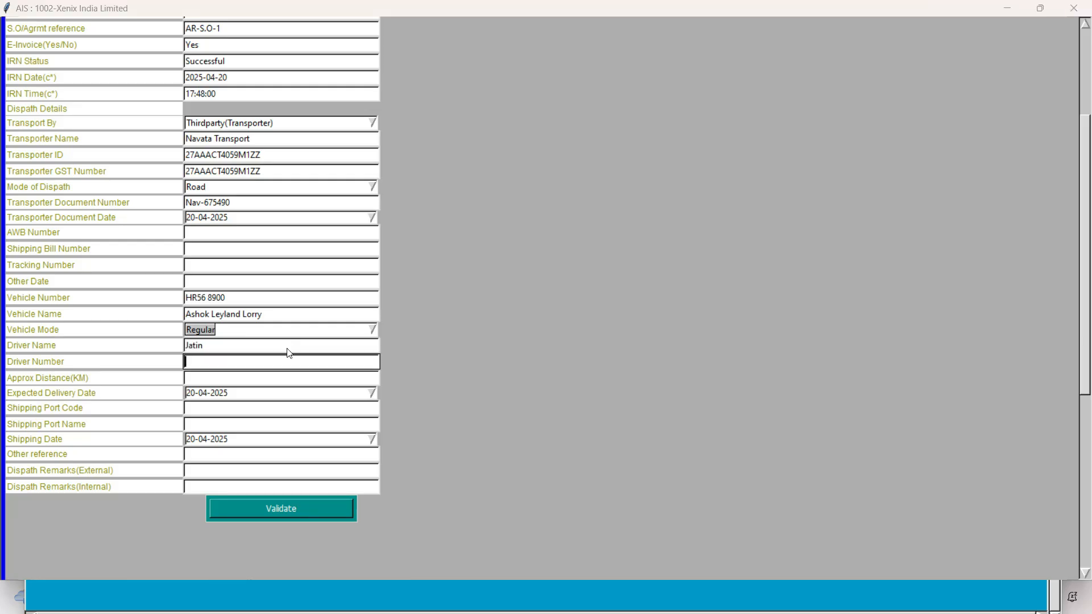
Step: Copy the driver's mobile number from the Excel sheet into the Driver Number field
{"action": "key", "text": "alt+Tab"}
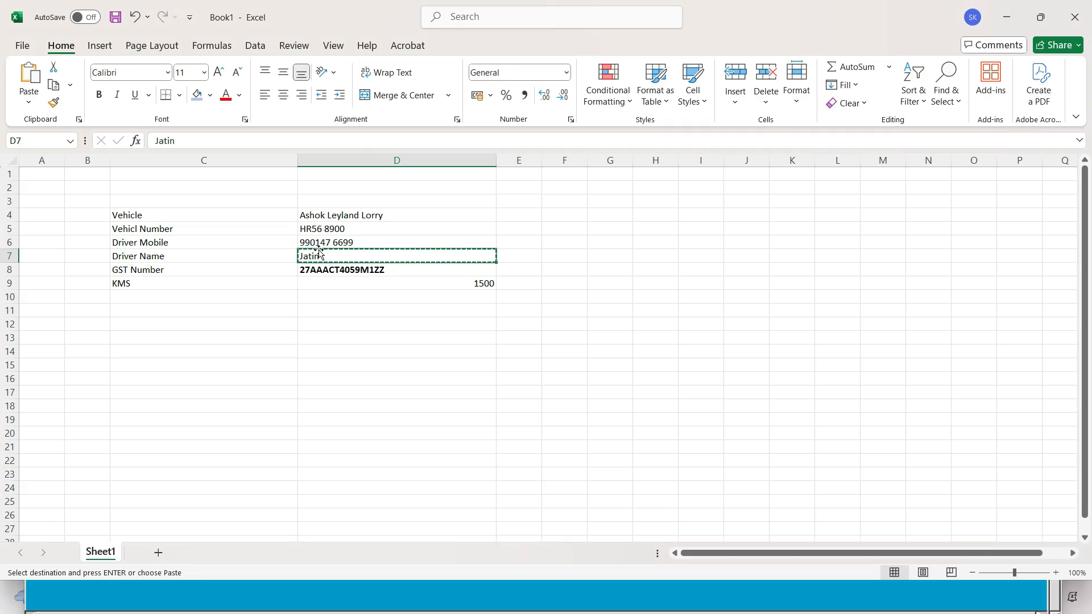
{"action": "left_click", "coordinate": [320, 242]}
{"action": "key", "text": "ctrl+c"}
{"action": "key", "text": "alt+Tab"}
{"action": "key", "text": "ctrl+v"}
{"action": "key", "text": "Tab"}
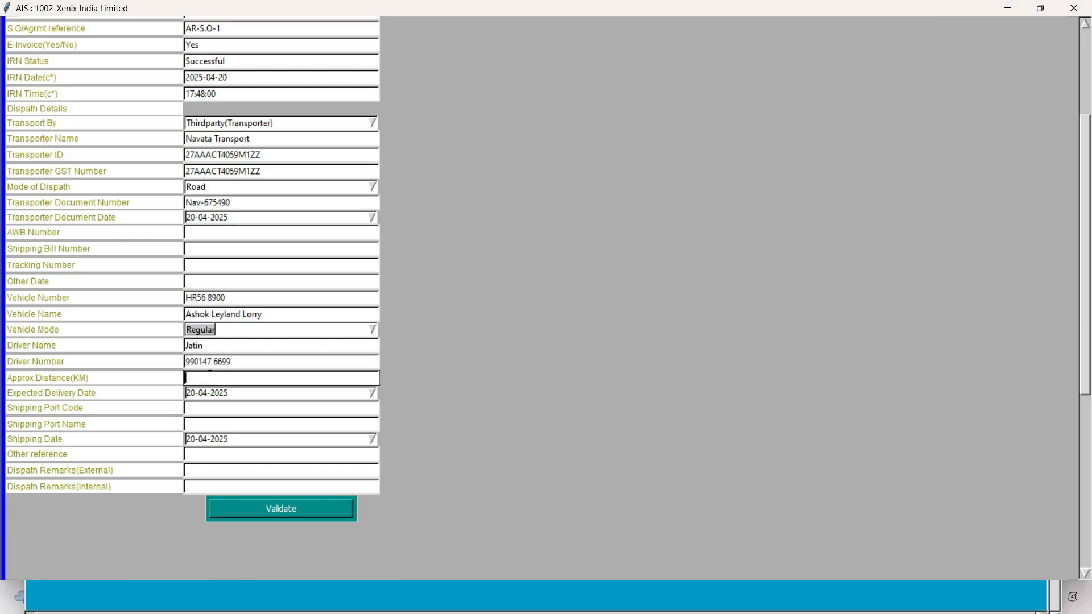
Step: Check the Bangalore to Gandhinagar distance in the Firefox search results and enter 1580 as the Approx Distance(KM)
{"action": "key", "text": "alt+Tab"}
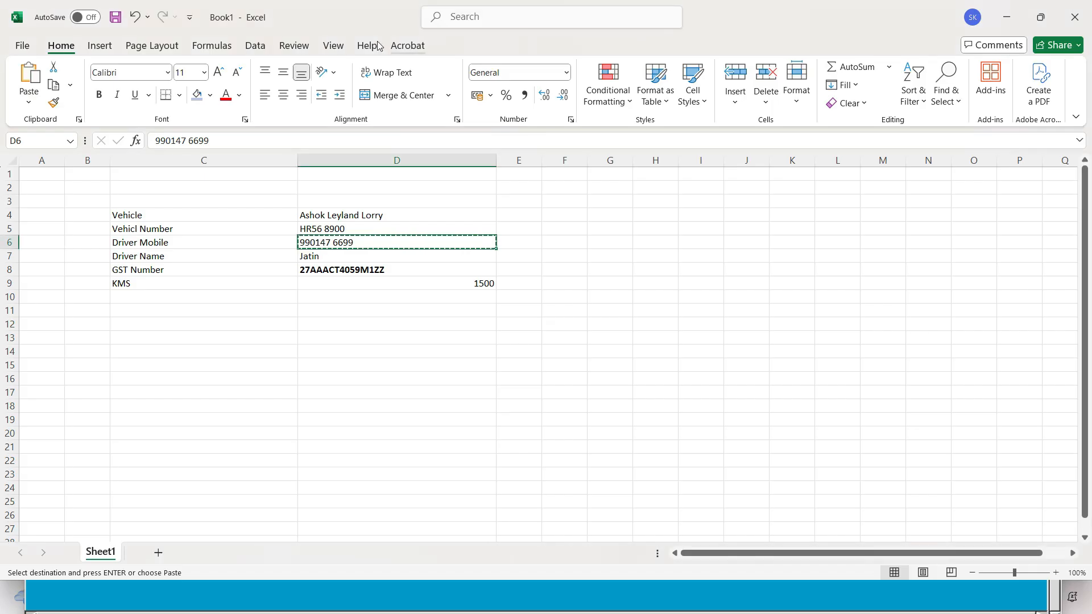
{"action": "key", "text": "alt+Tab"}
{"action": "key", "text": "alt+Tab"}
{"action": "key", "text": "alt+Tab"}
{"action": "key", "text": "alt+Tab"}
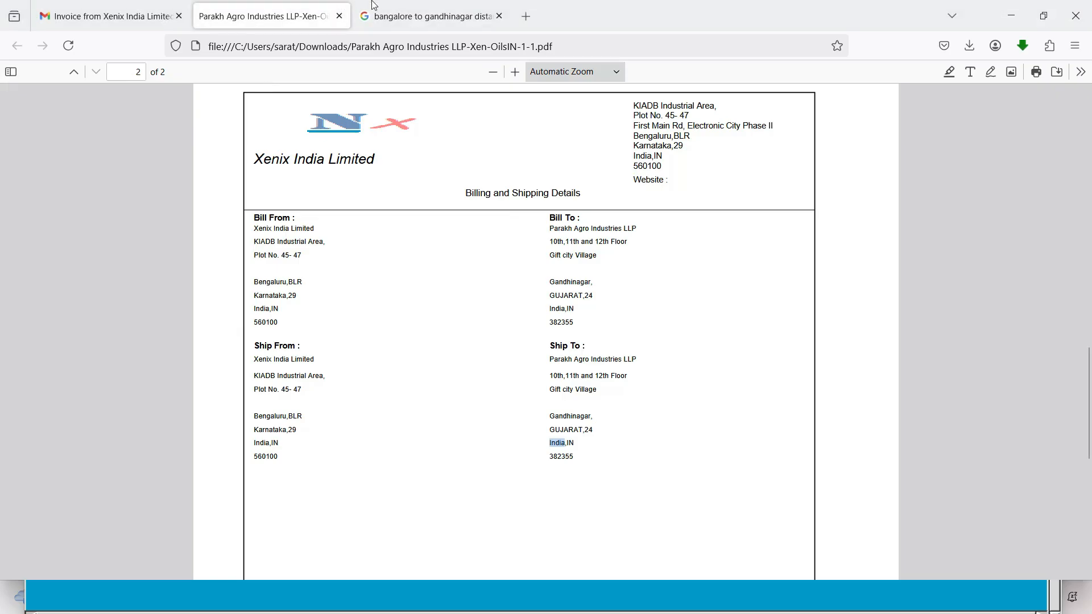
{"action": "left_click", "coordinate": [375, 8]}
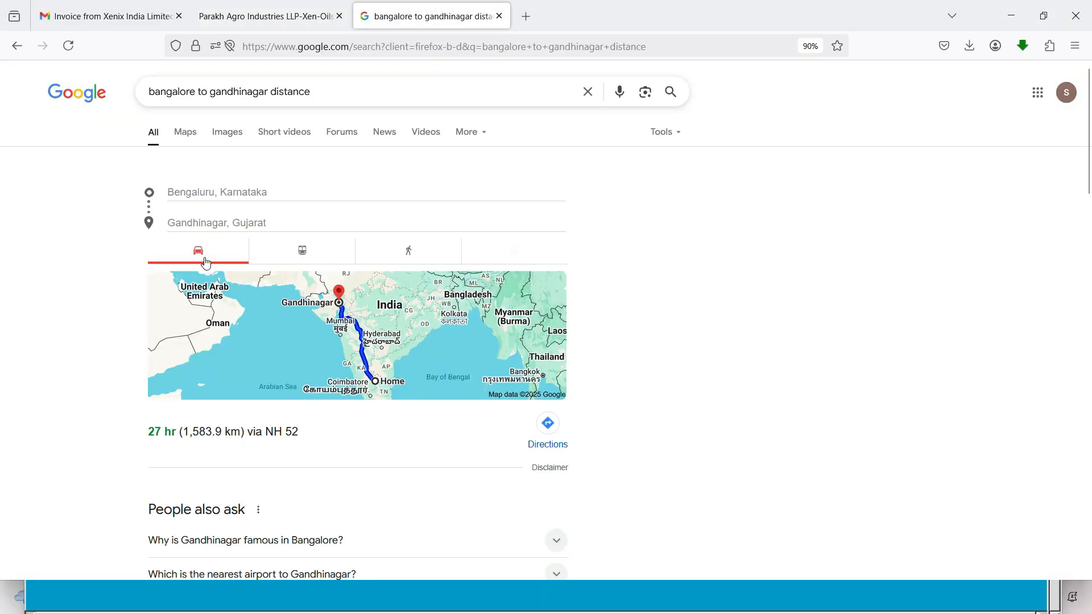
{"action": "scroll", "coordinate": [142, 500], "scroll_direction": "down", "scroll_amount": 4}
{"action": "key", "text": "alt+Tab"}
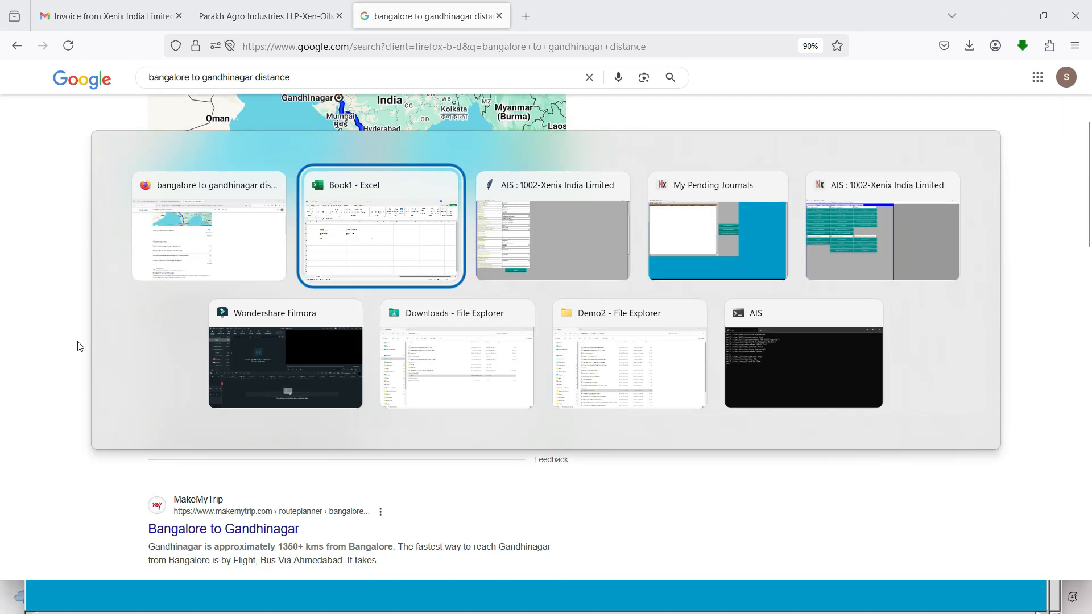
{"action": "key", "text": "alt+Tab"}
{"action": "type", "text": "1580"}
Step: Set the Expected Delivery Date to 25-04-2025 and leave the shipping port and other reference fields blank
{"action": "left_click", "coordinate": [372, 394]}
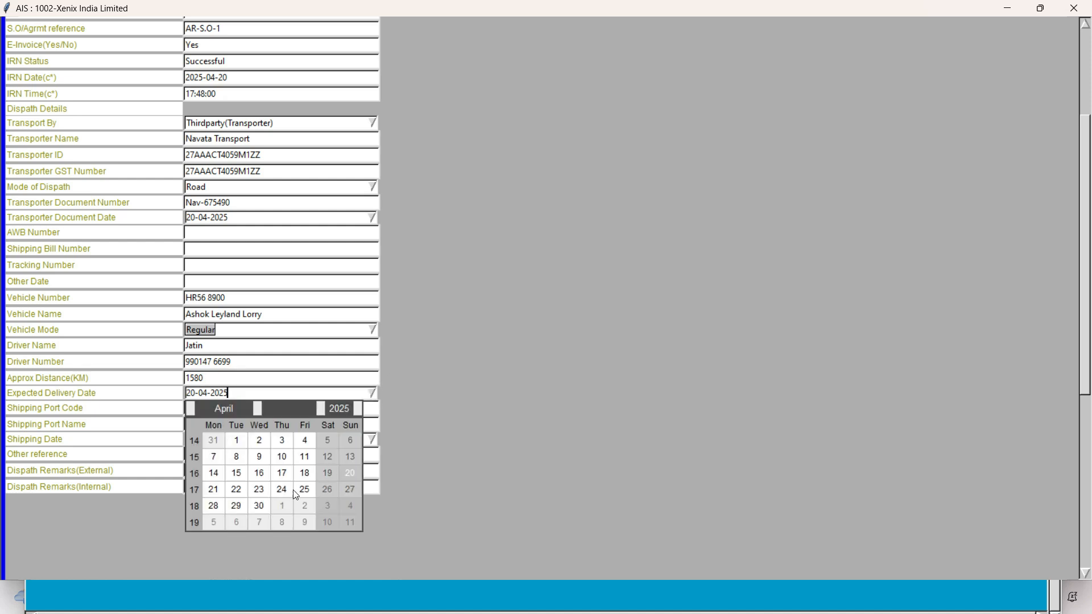
{"action": "left_click", "coordinate": [302, 490]}
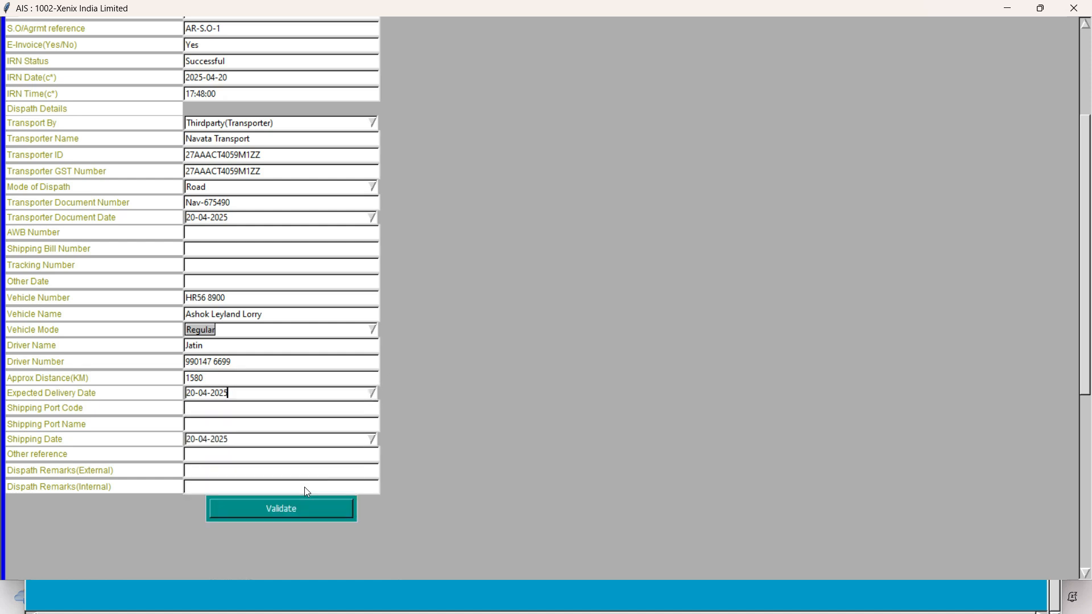
{"action": "left_click", "coordinate": [215, 412]}
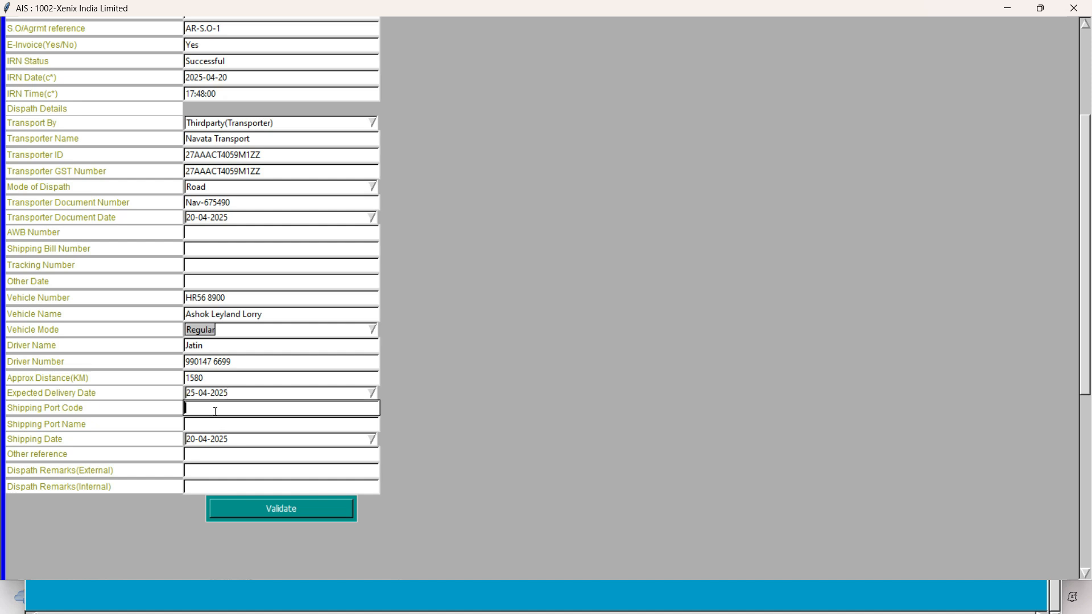
{"action": "left_click", "coordinate": [211, 427]}
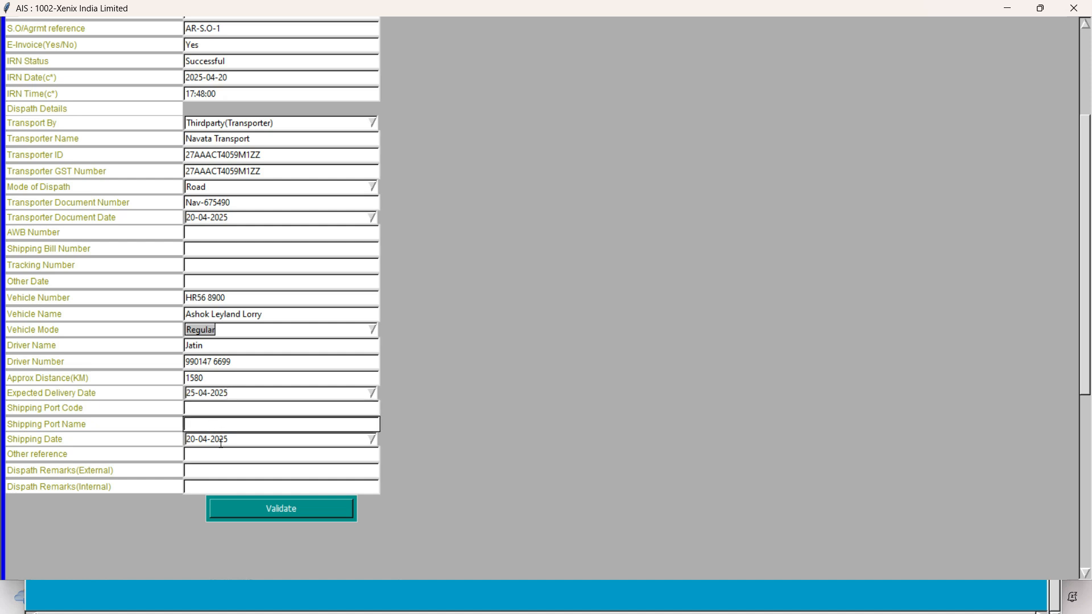
{"action": "left_click", "coordinate": [210, 454]}
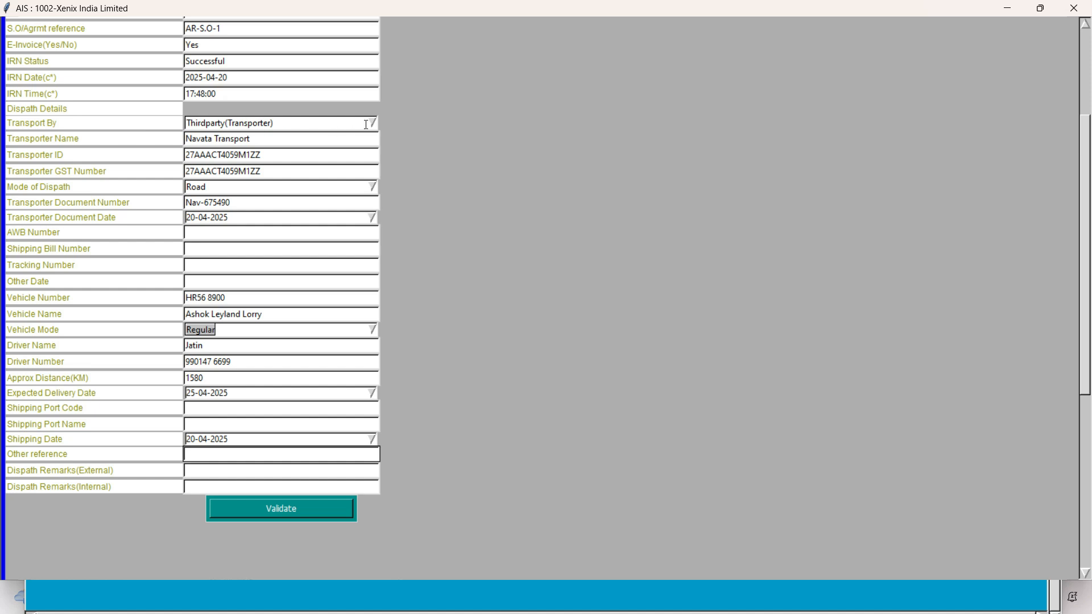
Step: Try to validate the dispatch details with no gatepass selected
{"action": "left_click", "coordinate": [280, 511]}
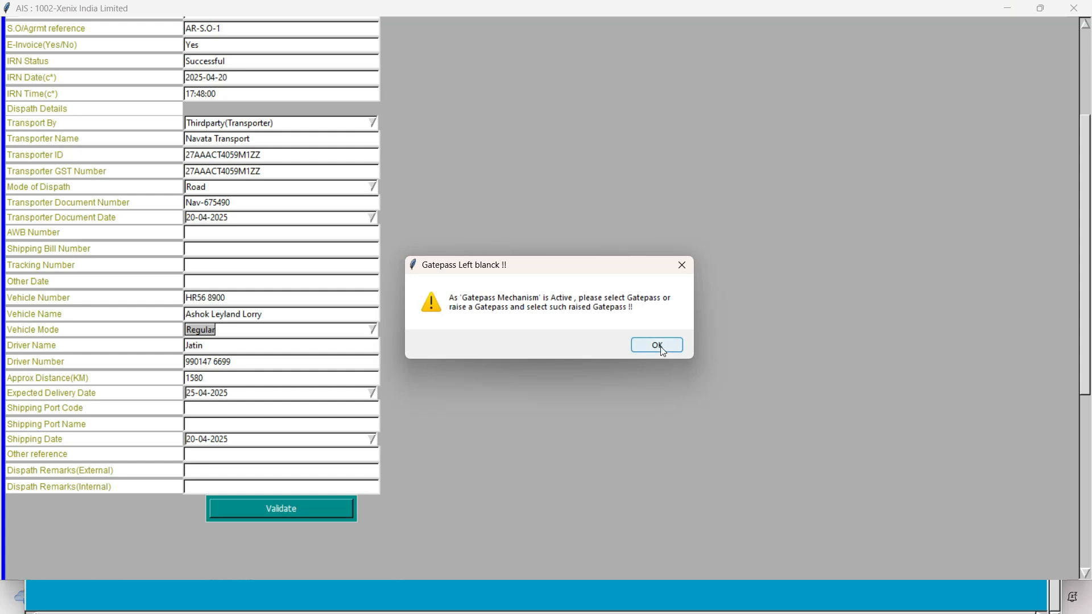
{"action": "left_click", "coordinate": [660, 346]}
{"action": "left_click", "coordinate": [655, 345]}
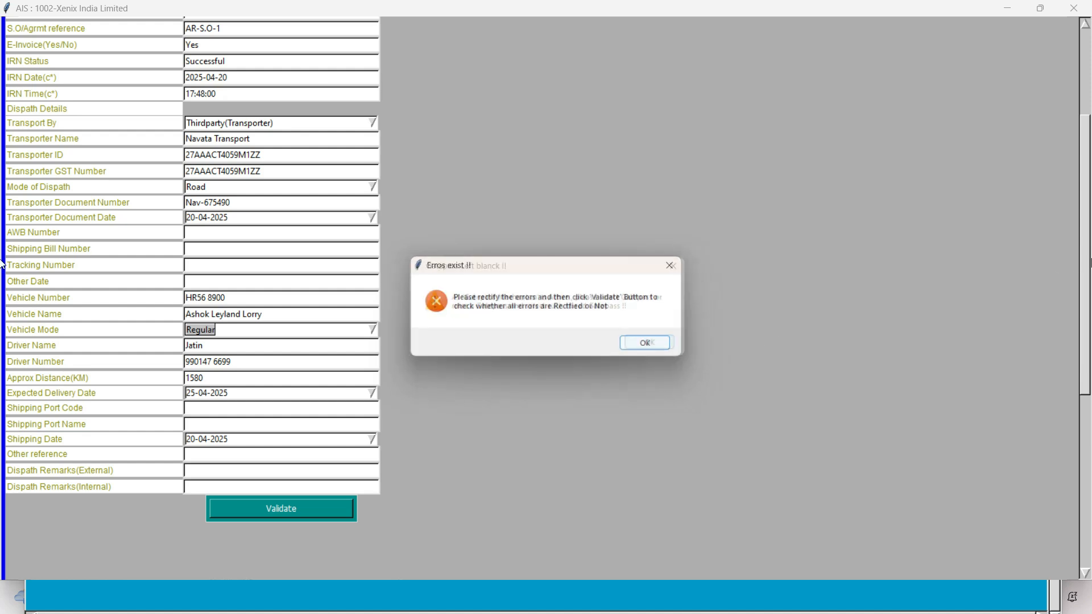
{"action": "left_click", "coordinate": [650, 346]}
Step: Search for an entry gatepass and select the gate-in record 1002-Material_Gatepass-6 for the Ashok Leyland Lorry
{"action": "scroll", "coordinate": [1077, 179], "scroll_direction": "up", "scroll_amount": 5}
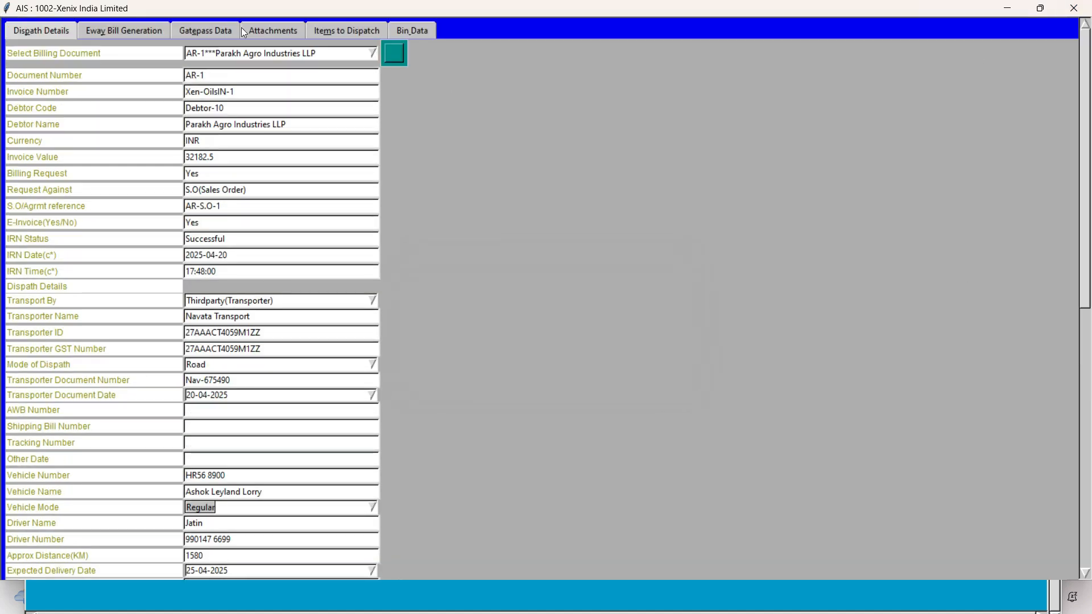
{"action": "left_click", "coordinate": [191, 30]}
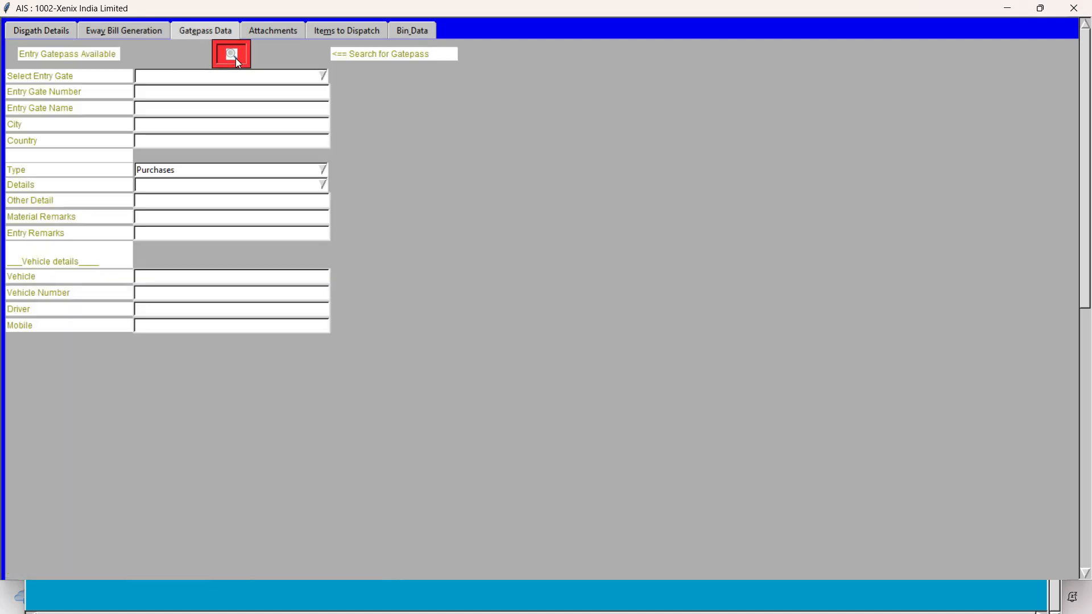
{"action": "left_click", "coordinate": [236, 58]}
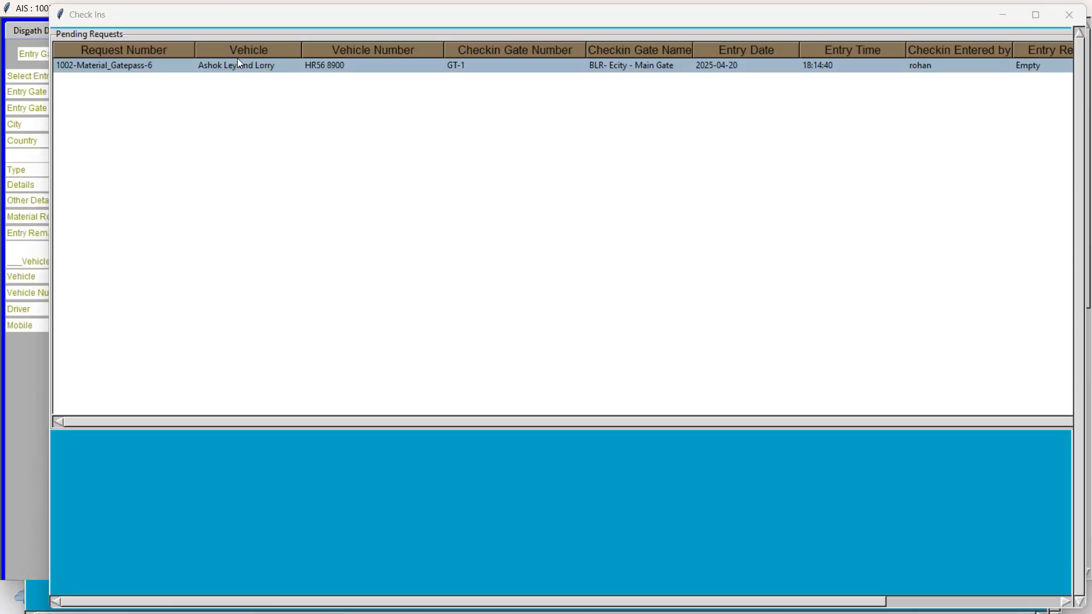
{"action": "left_click", "coordinate": [1038, 18]}
{"action": "left_click_drag", "start_coordinate": [864, 579], "coordinate": [979, 575]}
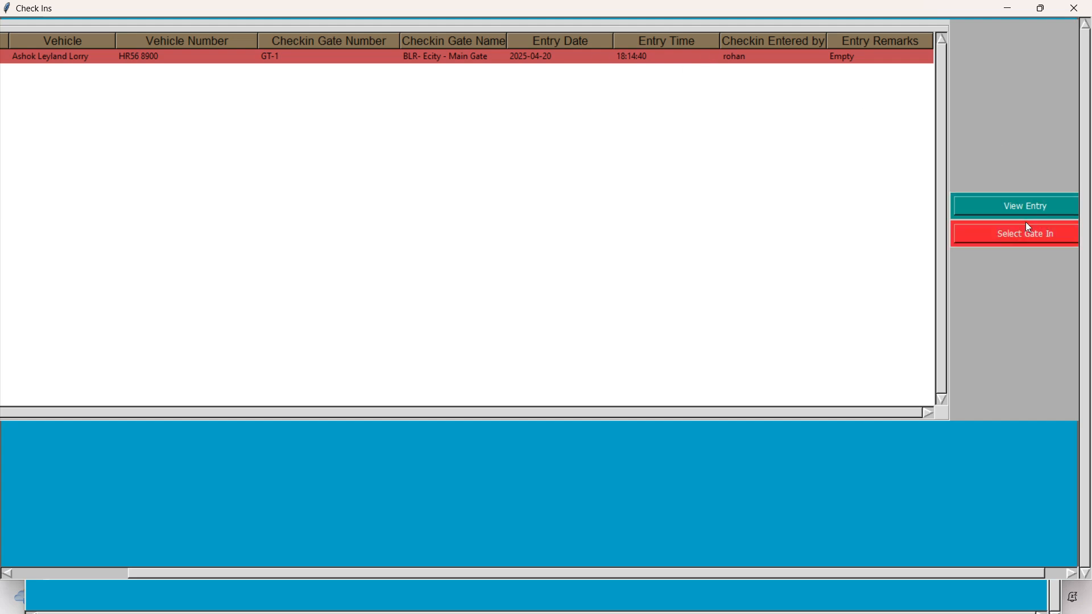
{"action": "left_click", "coordinate": [997, 237]}
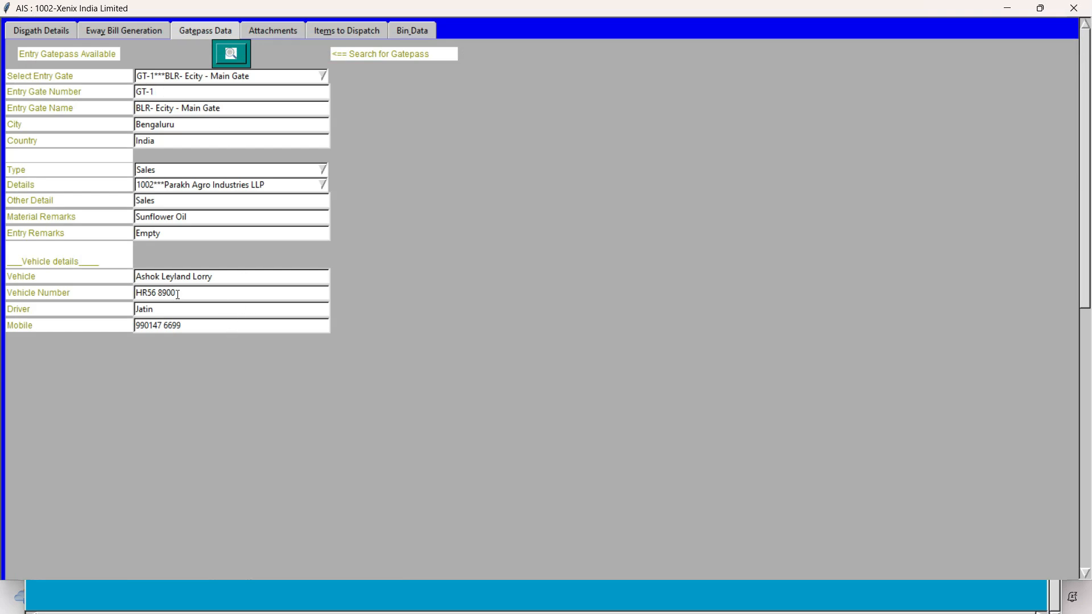
Step: Compare the vehicle and driver details in the gatepass data with those in the dispatch details
{"action": "key", "text": "alt+Tab"}
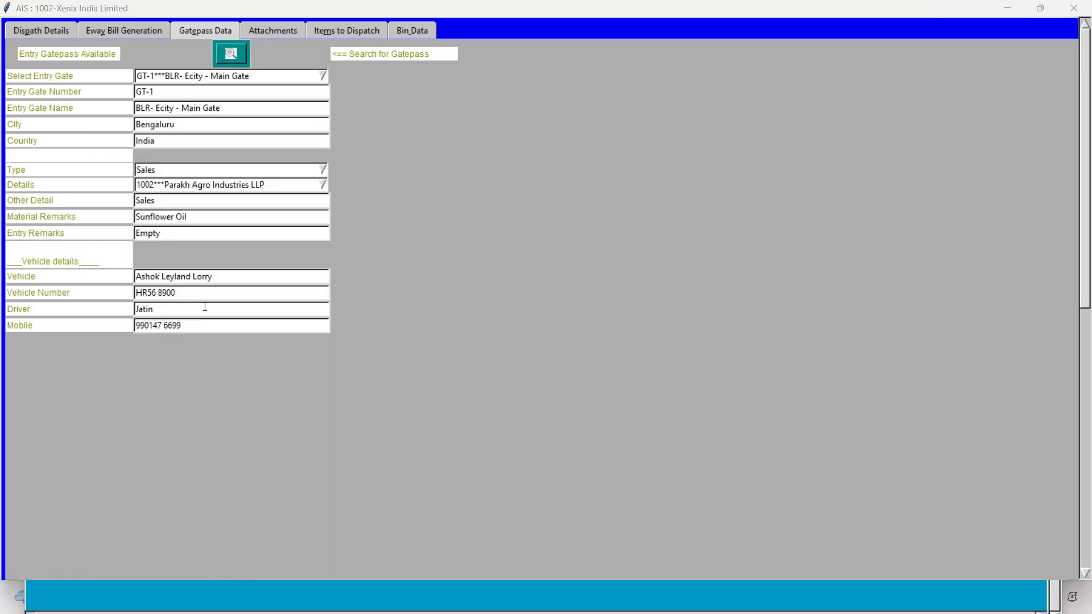
{"action": "key", "text": "alt+Tab"}
{"action": "left_click", "coordinate": [23, 32]}
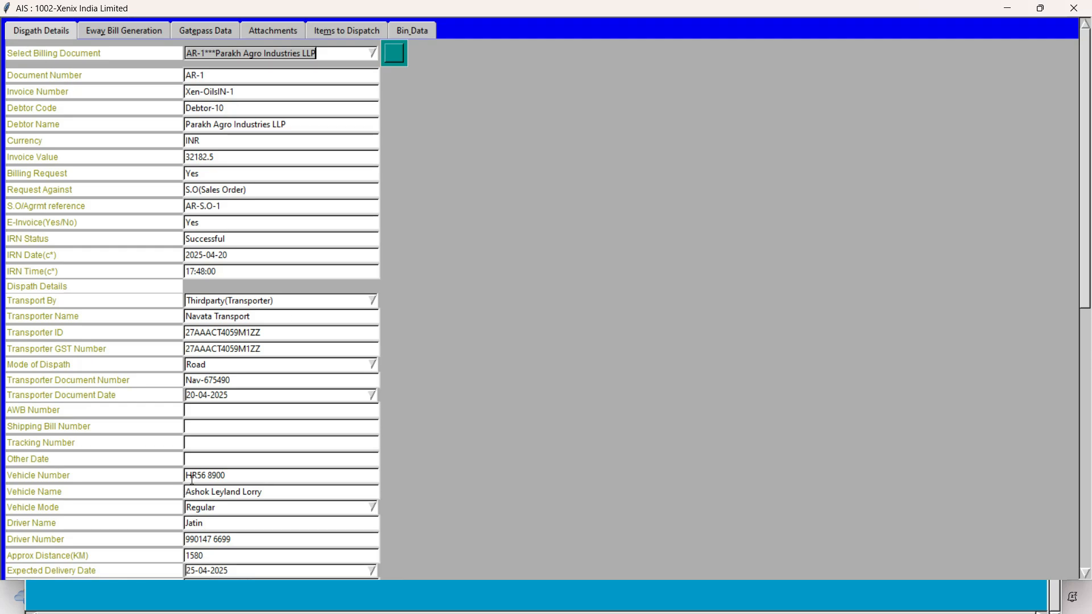
{"action": "left_click", "coordinate": [210, 37]}
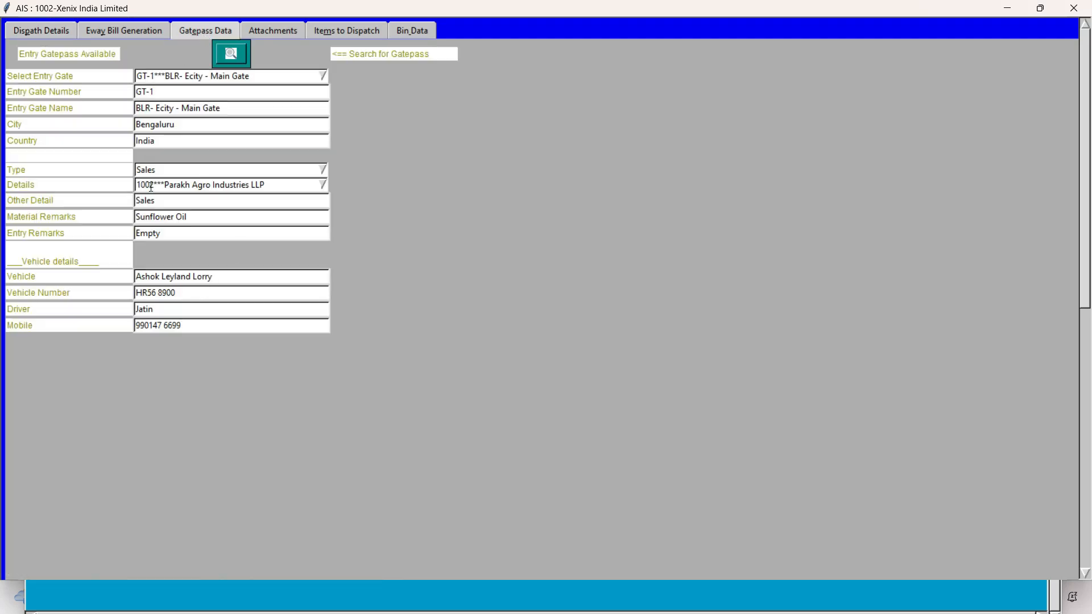
Step: Validate the dispatch details with the selected gatepass and dismiss the message
{"action": "left_click", "coordinate": [19, 31]}
{"action": "left_click_drag", "start_coordinate": [1087, 96], "coordinate": [1075, 250]}
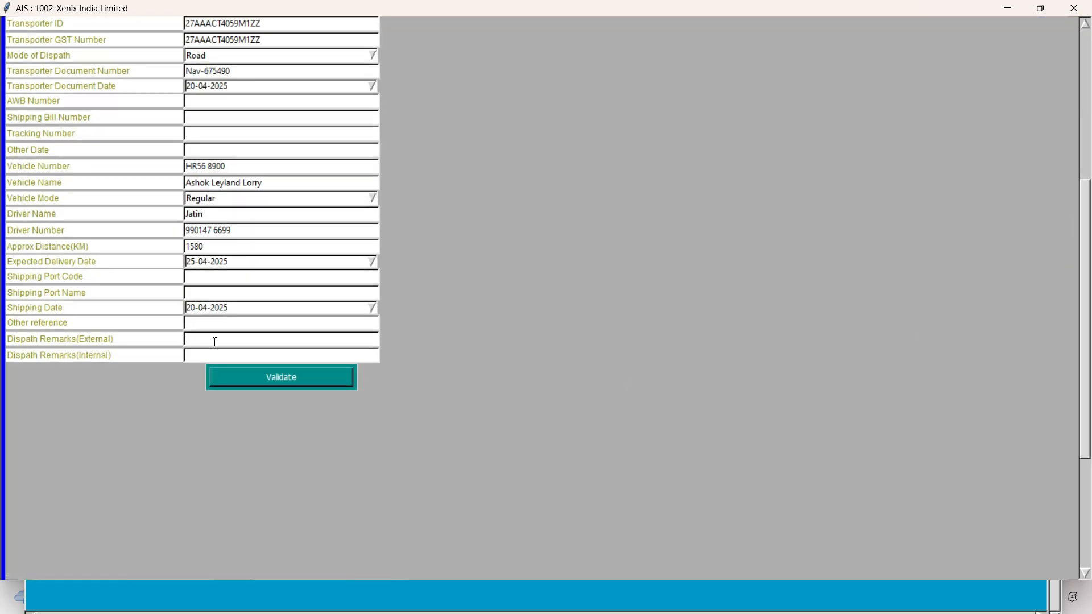
{"action": "left_click", "coordinate": [246, 387]}
{"action": "left_click", "coordinate": [585, 344]}
Step: Review the gatepass data once more and return to the dispatch details of invoice AR-1
{"action": "left_click_drag", "start_coordinate": [1084, 255], "coordinate": [1081, 93]}
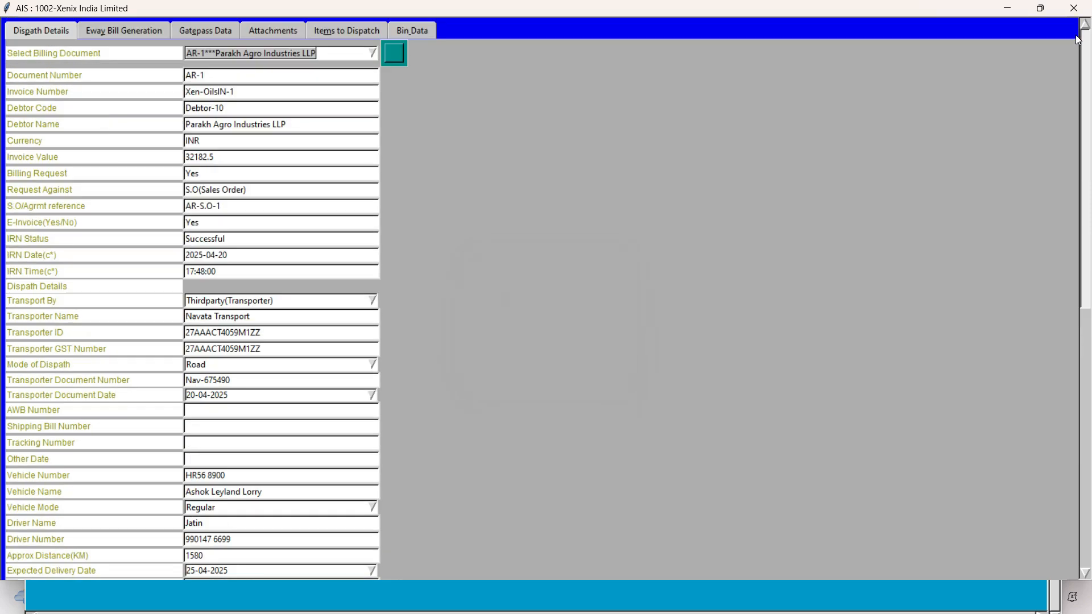
{"action": "left_click", "coordinate": [212, 31]}
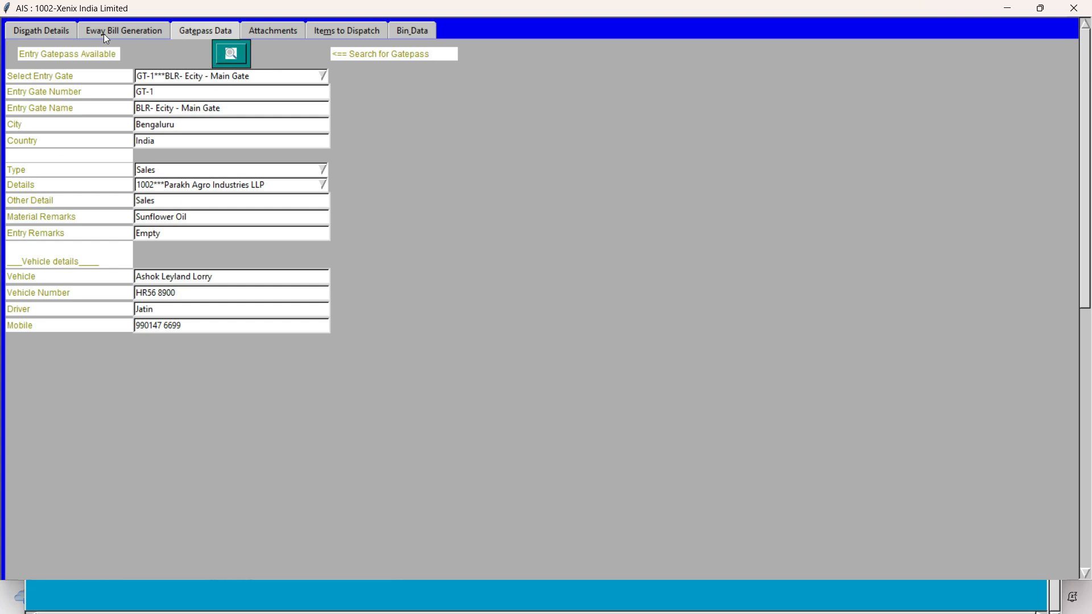
{"action": "left_click", "coordinate": [57, 31]}
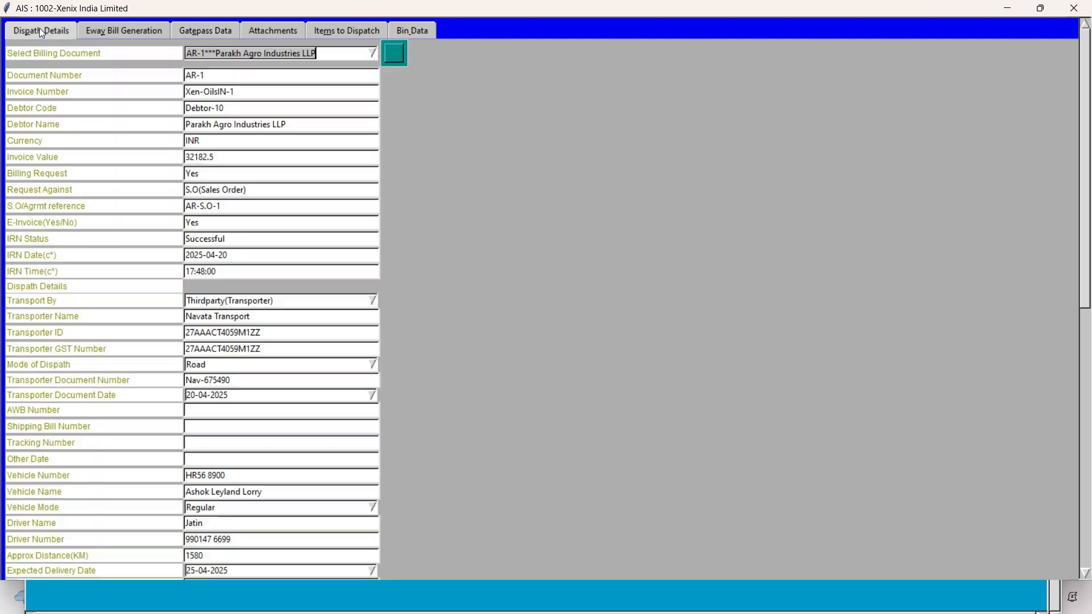
Step: Set the Ewaybill Against option to Without using IRN for the e-way bill generation
{"action": "left_click", "coordinate": [116, 32]}
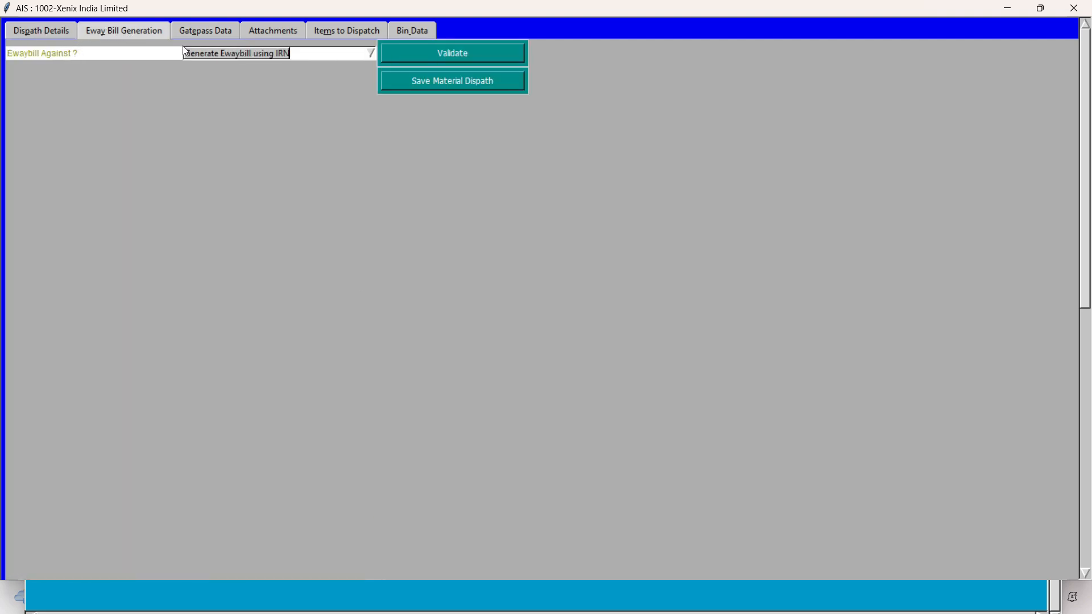
{"action": "left_click", "coordinate": [372, 53]}
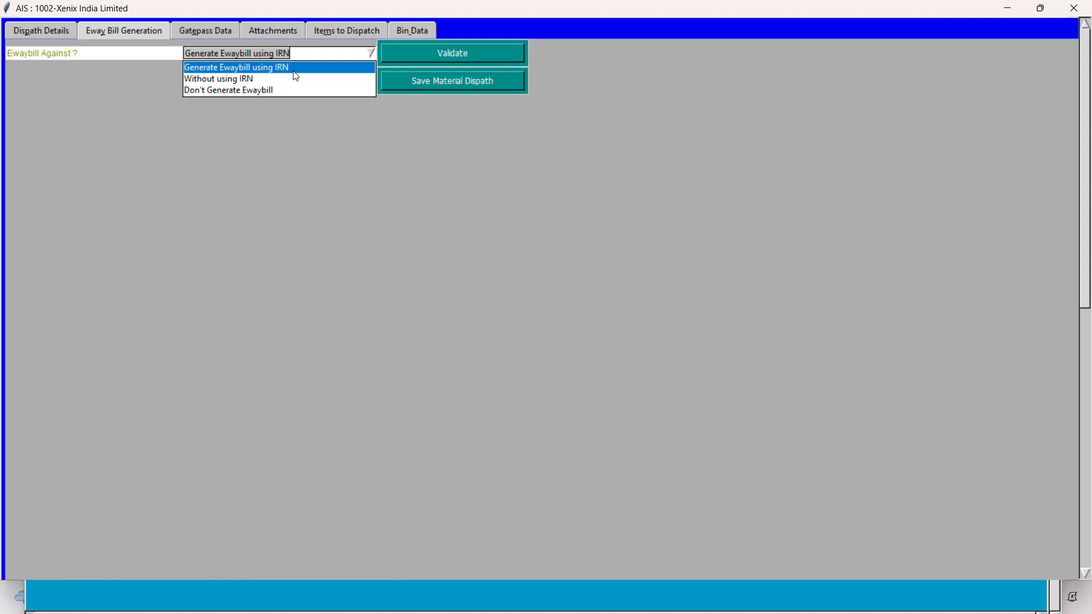
{"action": "left_click", "coordinate": [231, 80]}
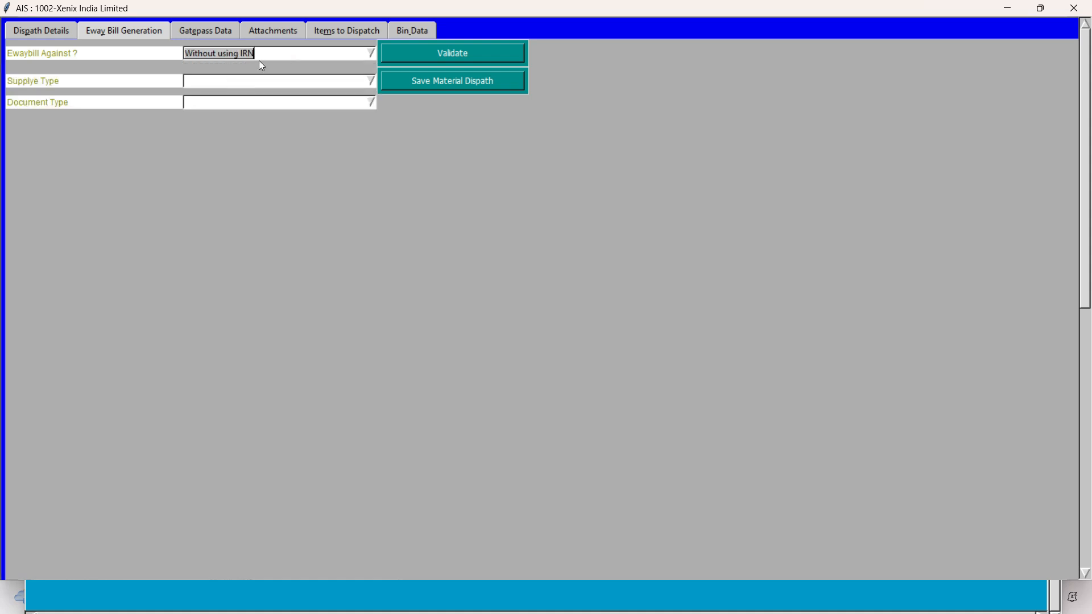
Step: Set the Ewaybill Against option to Don't Generate Ewaybill, reviewing the other available choices
{"action": "left_click", "coordinate": [370, 53]}
{"action": "left_click", "coordinate": [228, 88]}
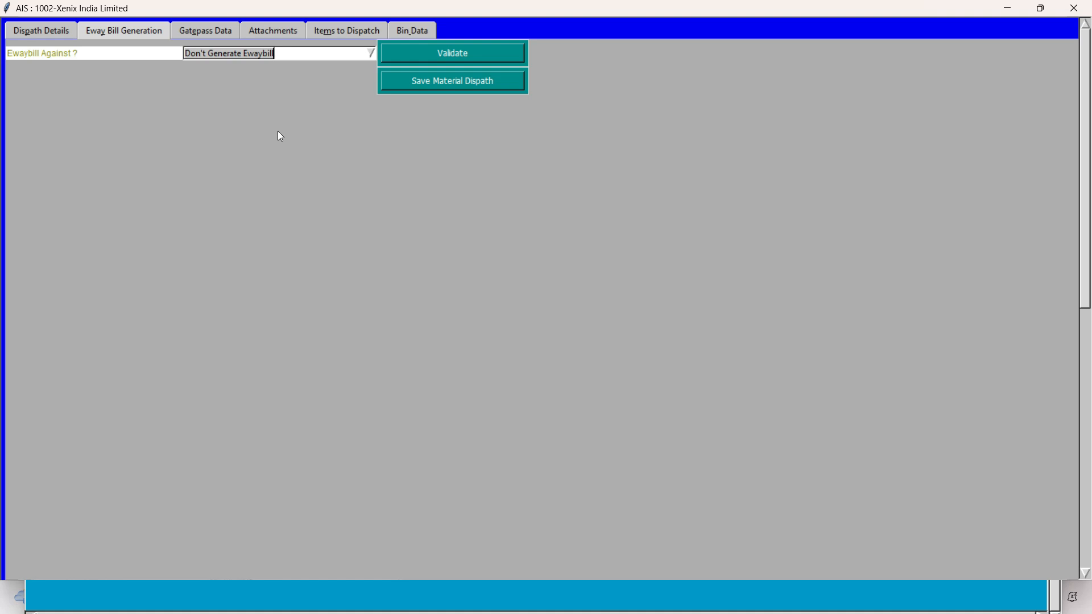
{"action": "left_click", "coordinate": [370, 56]}
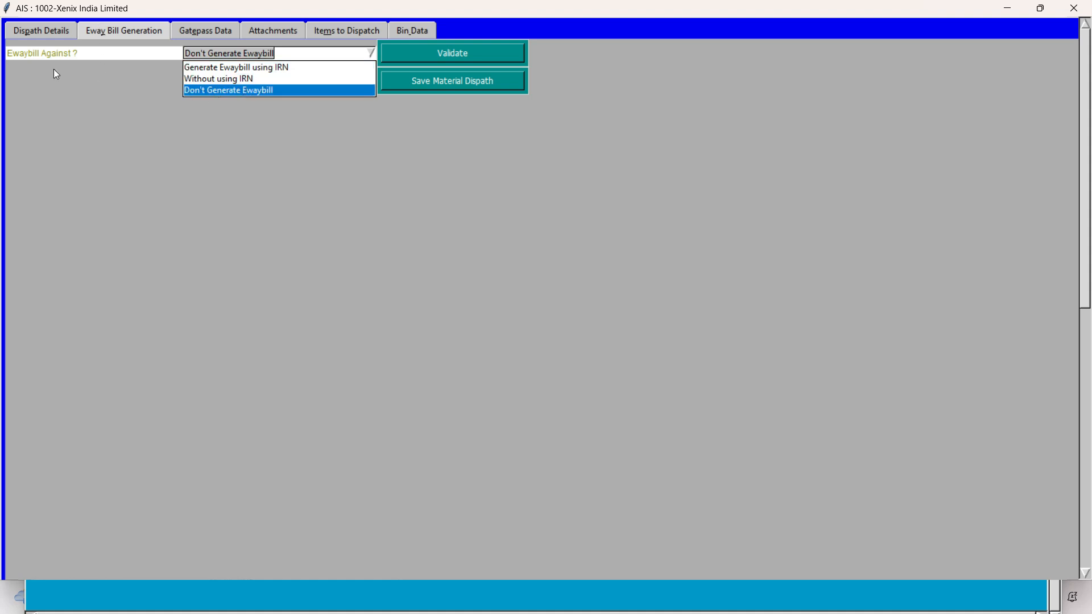
{"action": "left_click", "coordinate": [235, 155]}
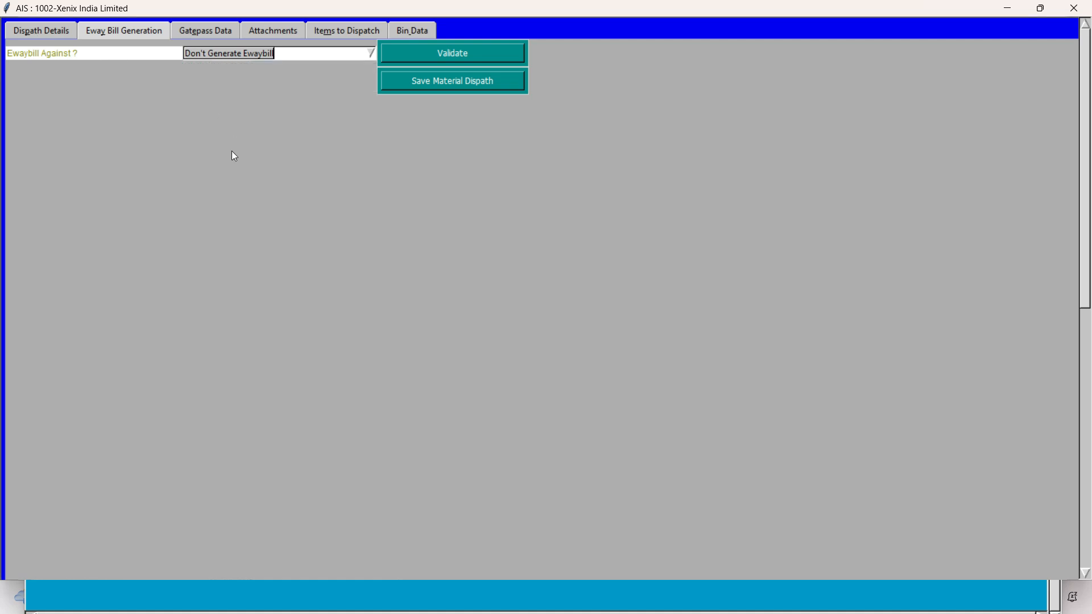
{"action": "left_click", "coordinate": [373, 52]}
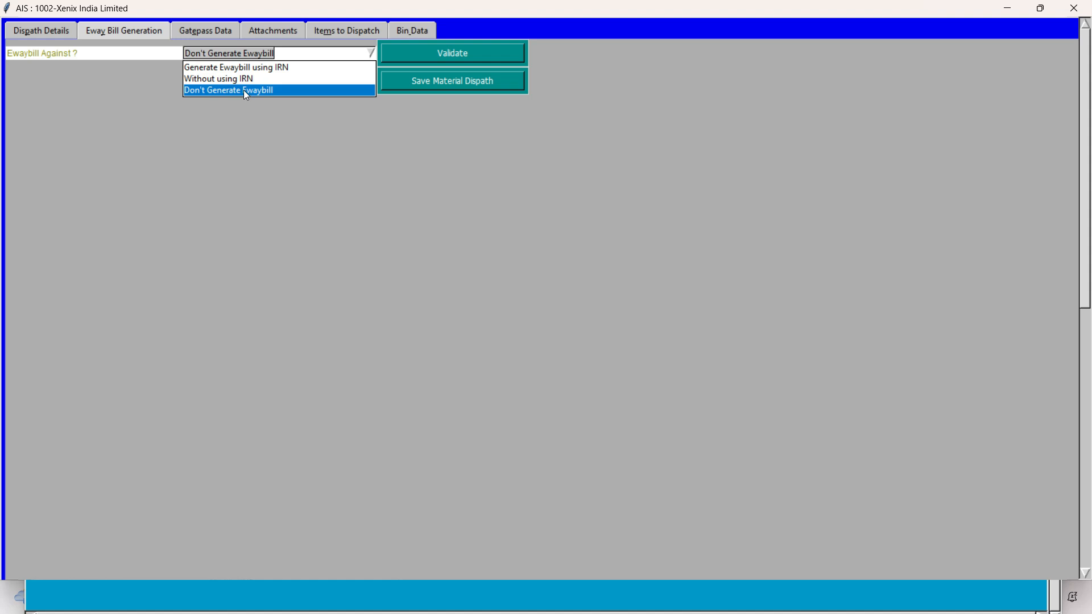
{"action": "left_click", "coordinate": [244, 91]}
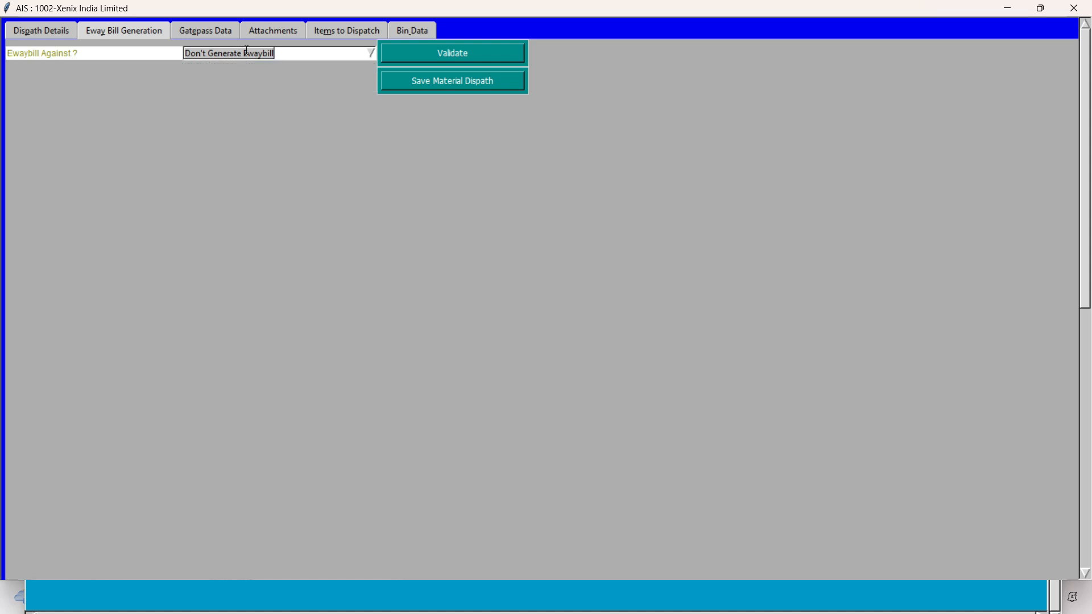
Step: Validate the e-way bill selection, save the material dispatch request and dismiss the messages
{"action": "left_click", "coordinate": [411, 59]}
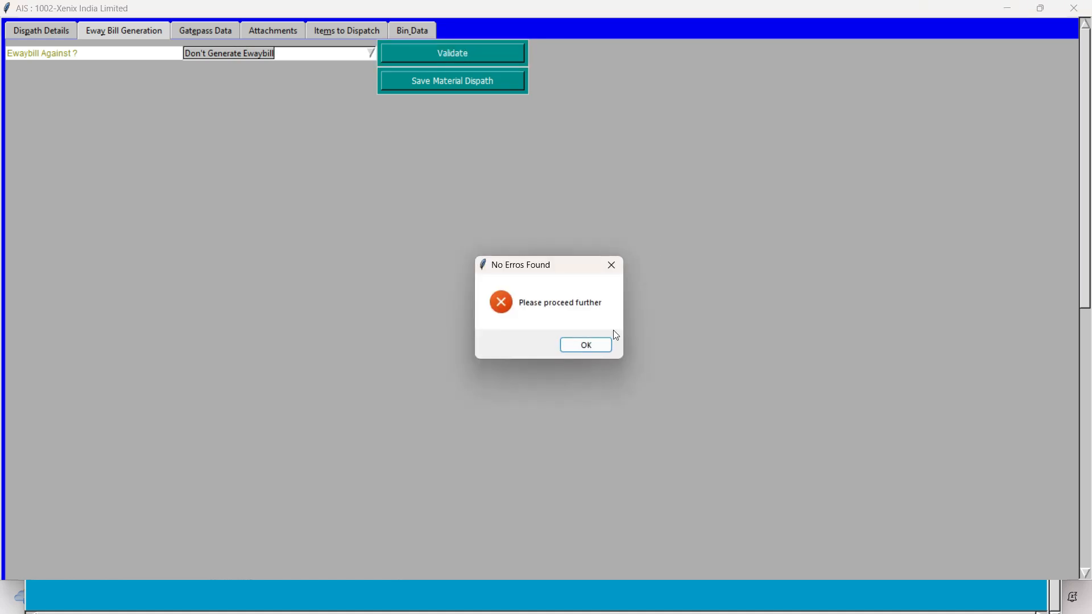
{"action": "left_click", "coordinate": [586, 345]}
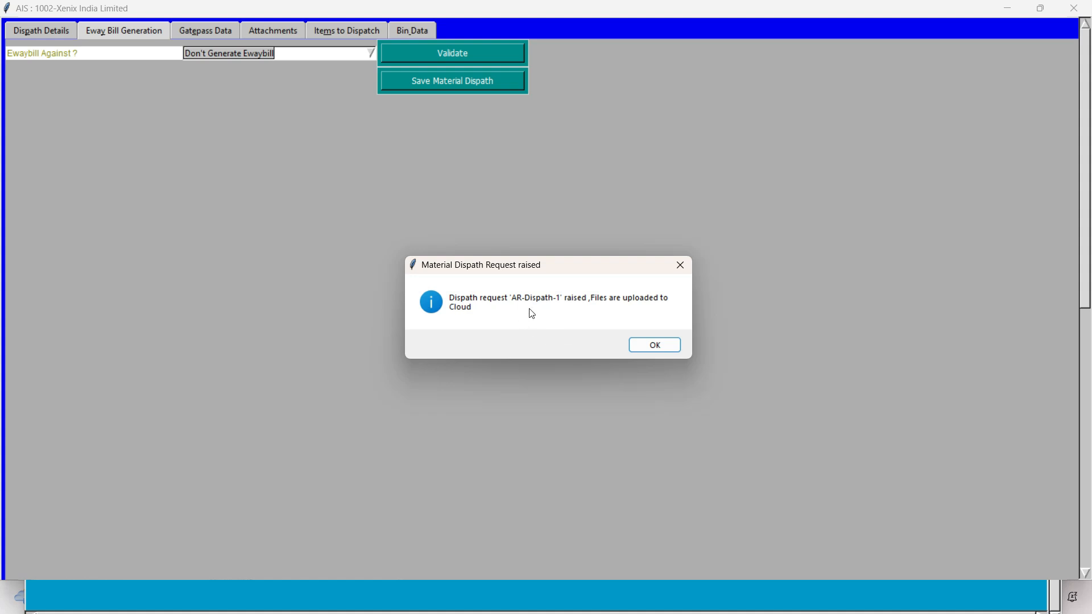
{"action": "left_click", "coordinate": [655, 345]}
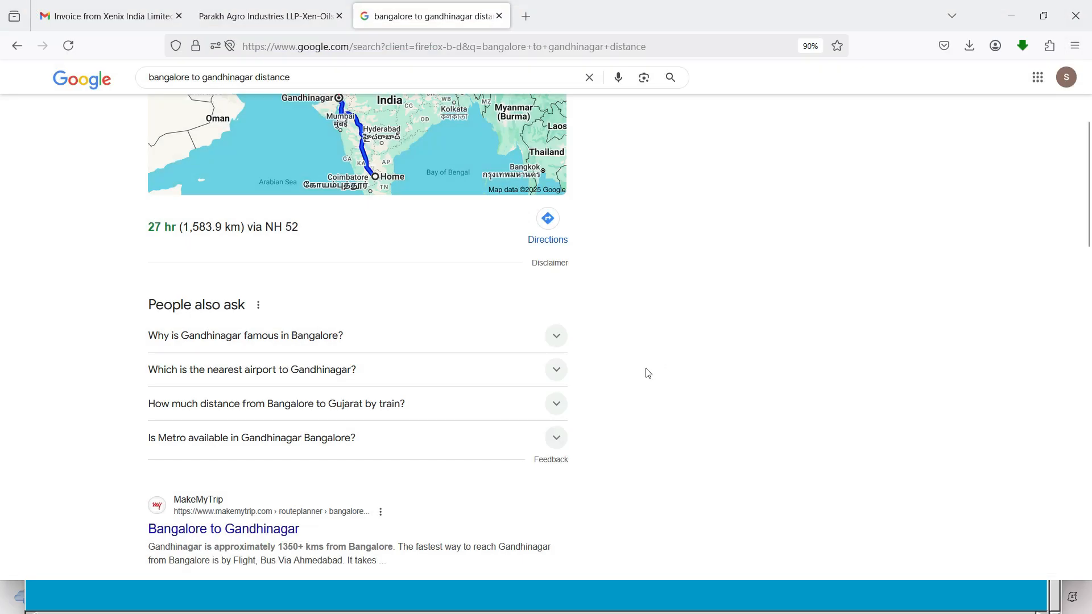
Step: Switch back to the AIS main window and open the dispatch search from AR Material Dispath
{"action": "key", "text": "alt+Tab"}
{"action": "key", "text": "Tab"}
{"action": "key", "text": "Tab"}
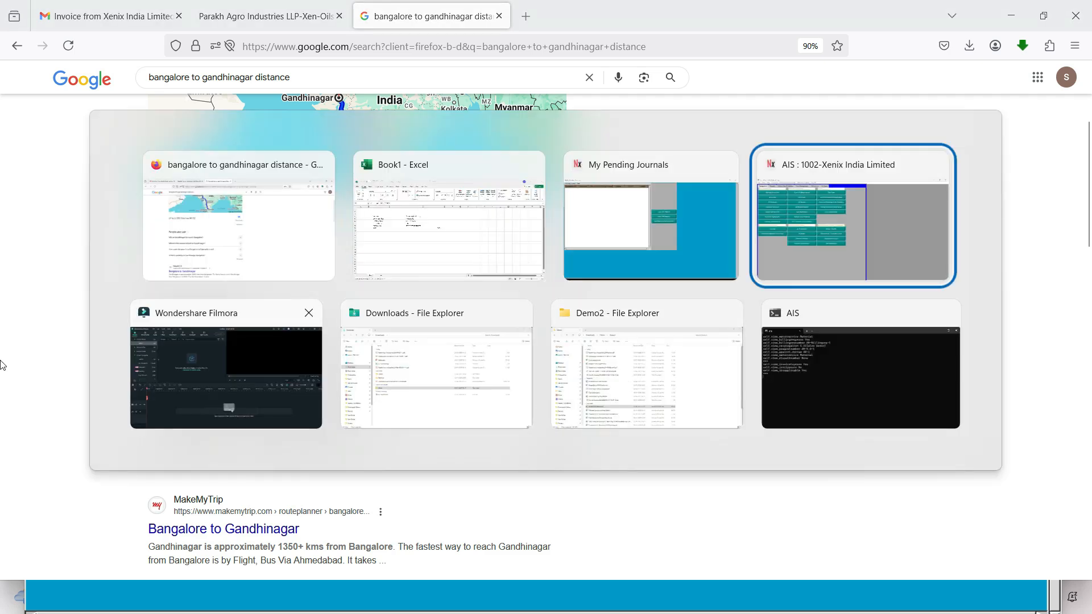
{"action": "left_click", "coordinate": [235, 159]}
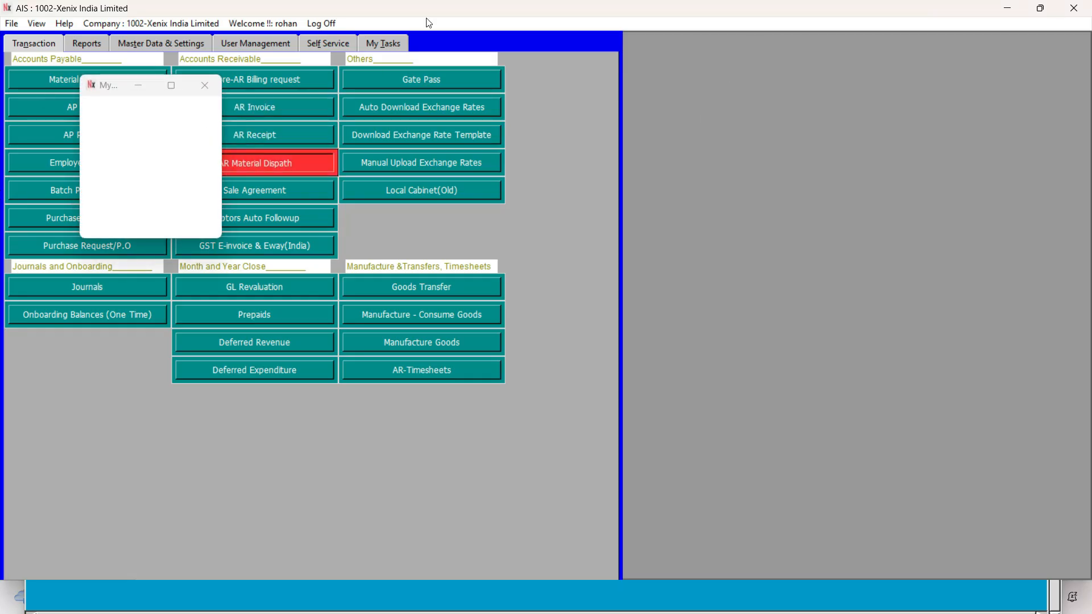
{"action": "left_click", "coordinate": [643, 298]}
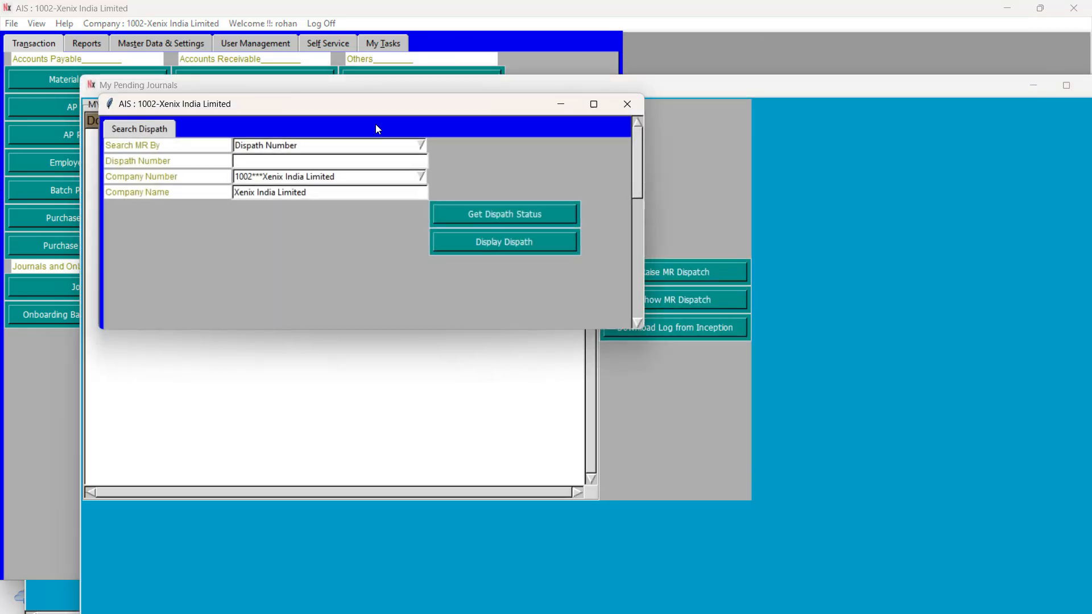
Step: List the dispatches of Xenix India Limited raised between 20-04-2025 and 20-04-2025
{"action": "left_click", "coordinate": [421, 146]}
{"action": "left_click", "coordinate": [278, 182]}
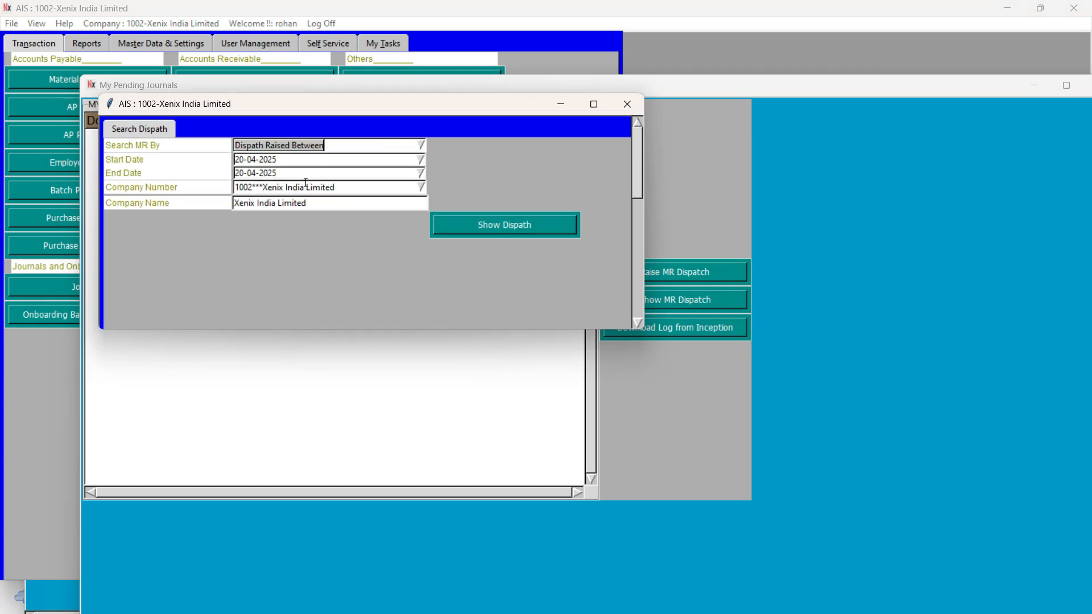
{"action": "left_click", "coordinate": [464, 227]}
Step: Display dispatch AR-Dispath-1 in a maximized window and review its invoice, transporter, vehicle and expected delivery date details
{"action": "left_click", "coordinate": [341, 66]}
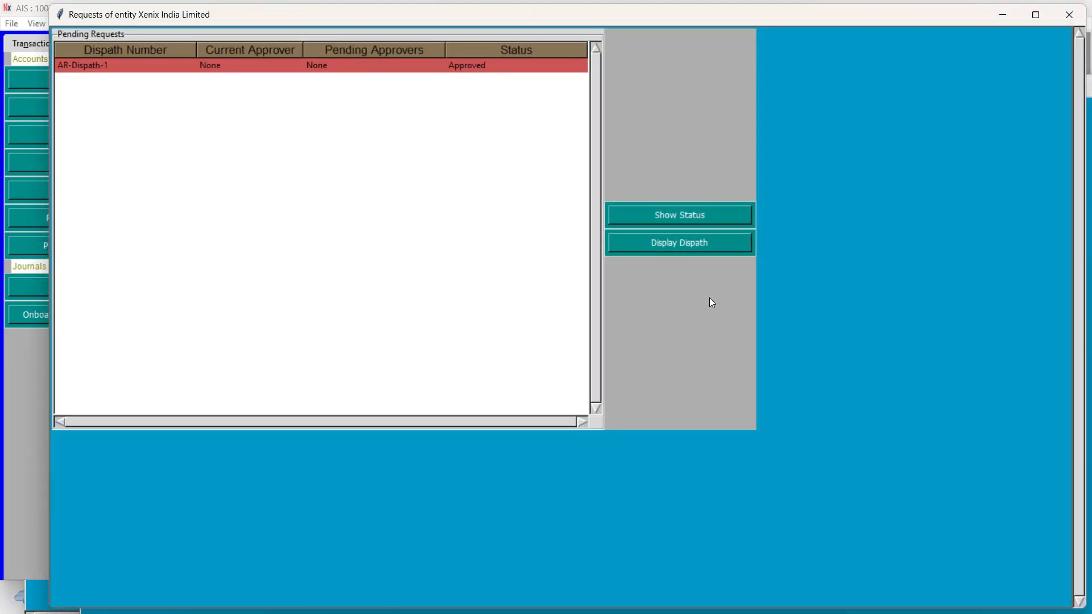
{"action": "left_click", "coordinate": [666, 244]}
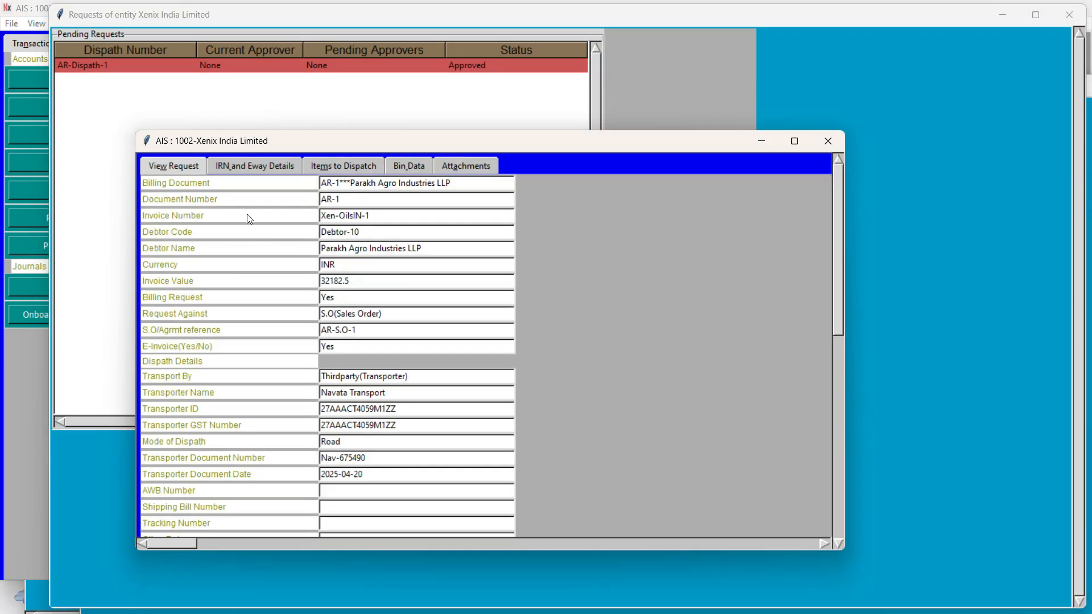
{"action": "left_click", "coordinate": [794, 141]}
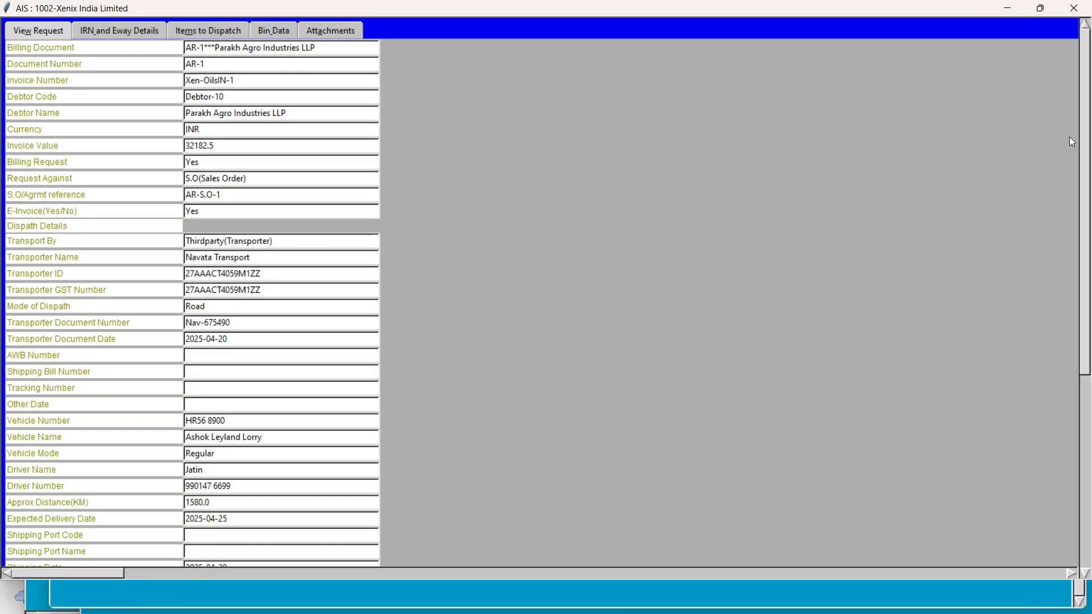
{"action": "scroll", "coordinate": [1086, 180], "scroll_direction": "down", "scroll_amount": 3}
{"action": "mouse_move", "coordinate": [1088, 180]}
{"action": "left_mouse_down"}
{"action": "mouse_move", "coordinate": [1088, 242]}
{"action": "mouse_move", "coordinate": [1088, 190]}
{"action": "left_mouse_up"}
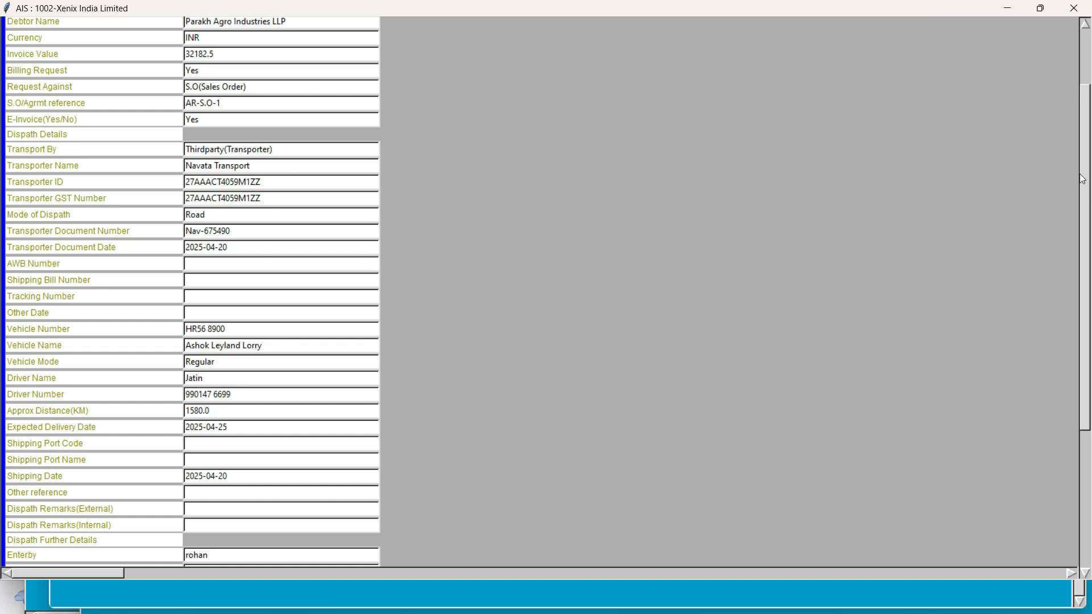
{"action": "left_click_drag", "start_coordinate": [1084, 176], "coordinate": [1083, 117]}
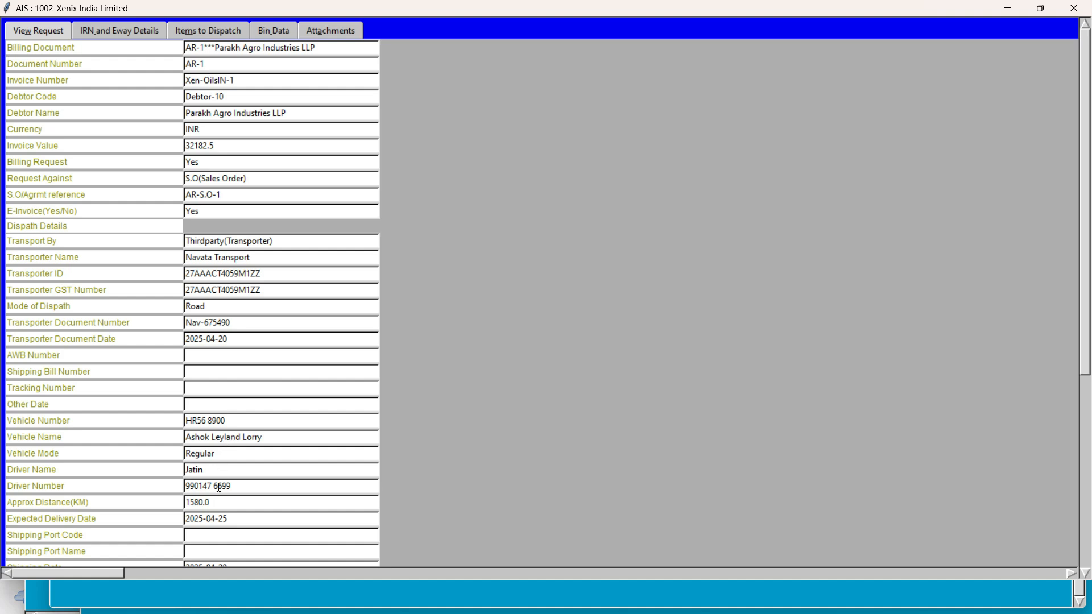
{"action": "left_click", "coordinate": [227, 522]}
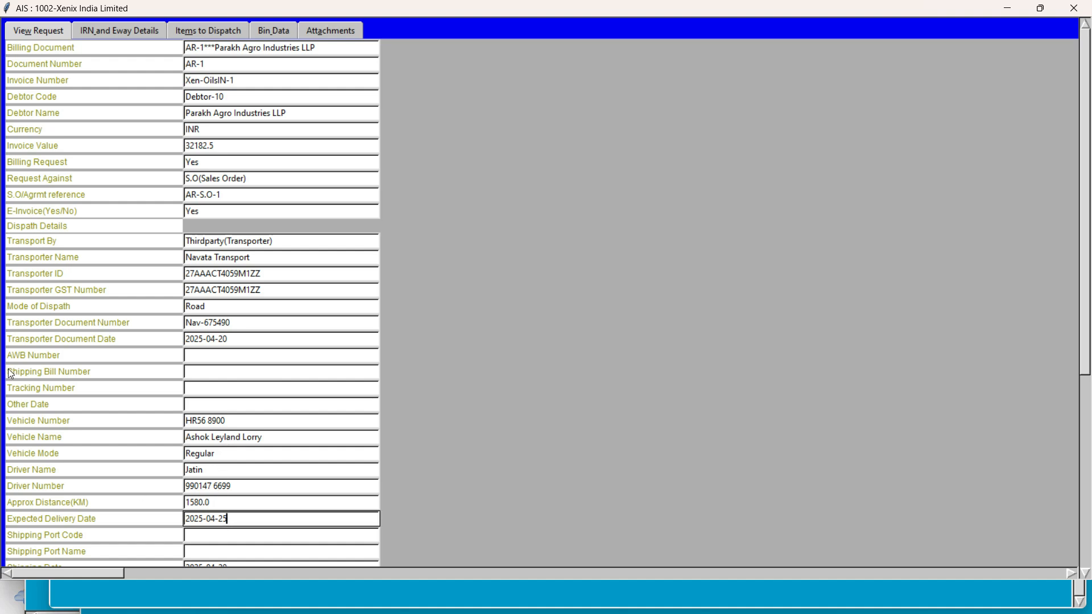
Step: Close all open dispatch windows, recheck the options of AR Material Dispath and return to the transaction overview
{"action": "left_click", "coordinate": [1074, 8]}
{"action": "left_click", "coordinate": [1069, 14]}
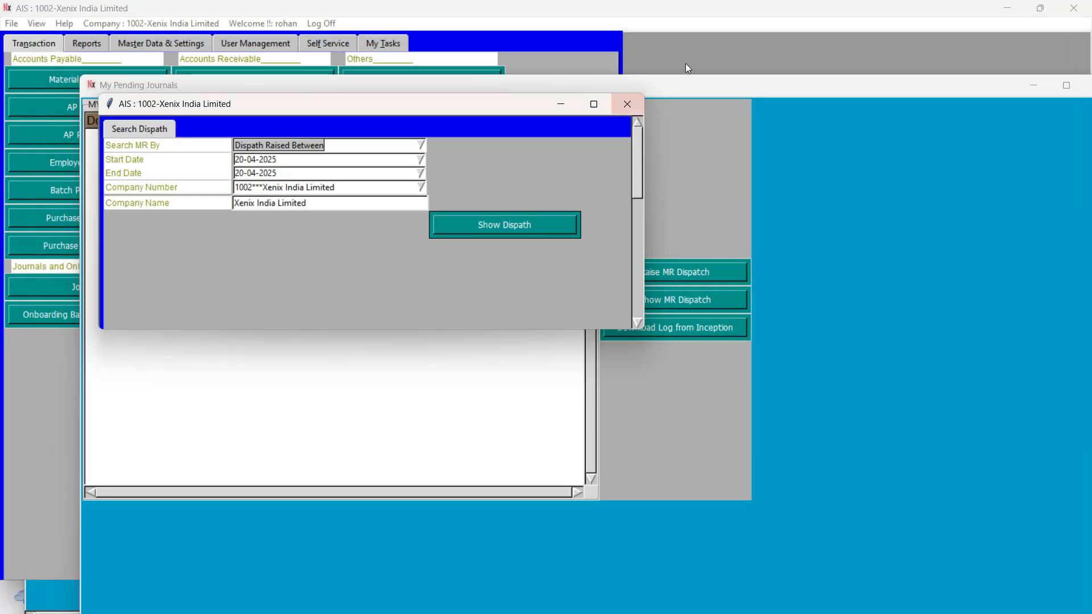
{"action": "left_click", "coordinate": [627, 104]}
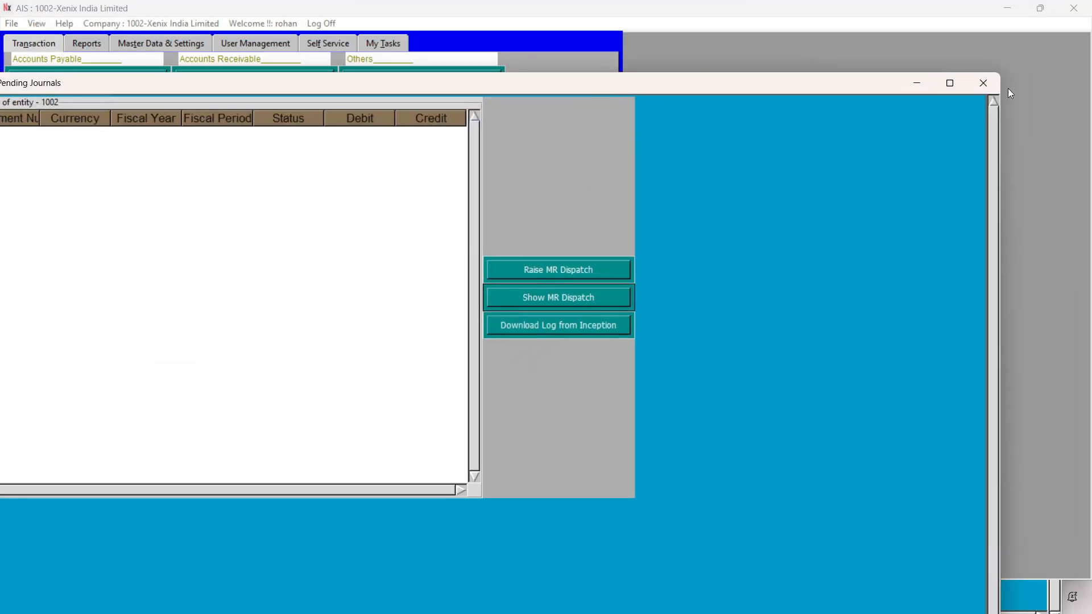
{"action": "left_click", "coordinate": [983, 83]}
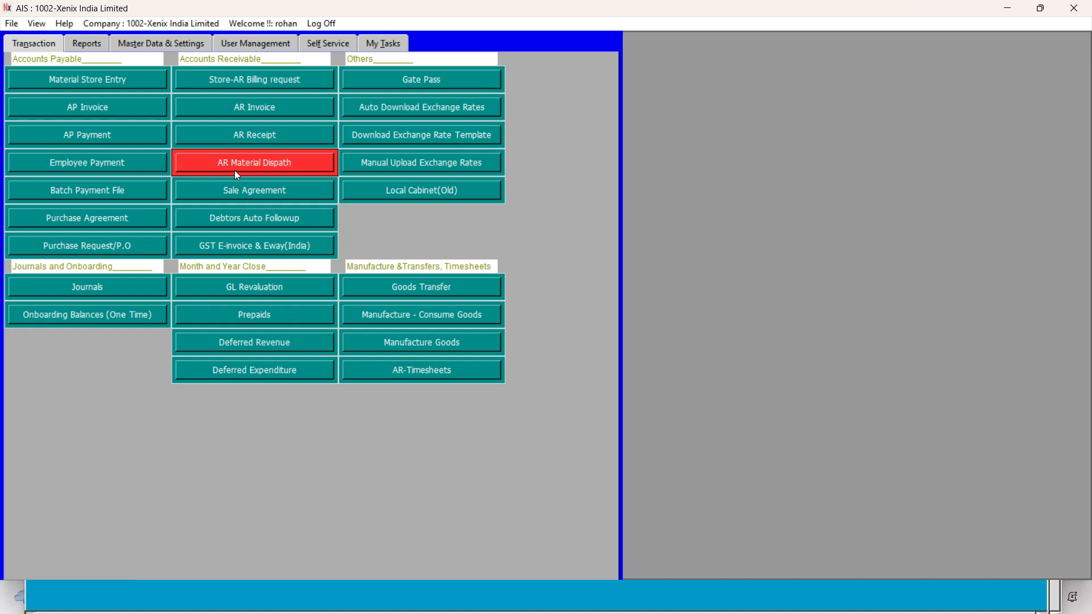
{"action": "left_click", "coordinate": [233, 167]}
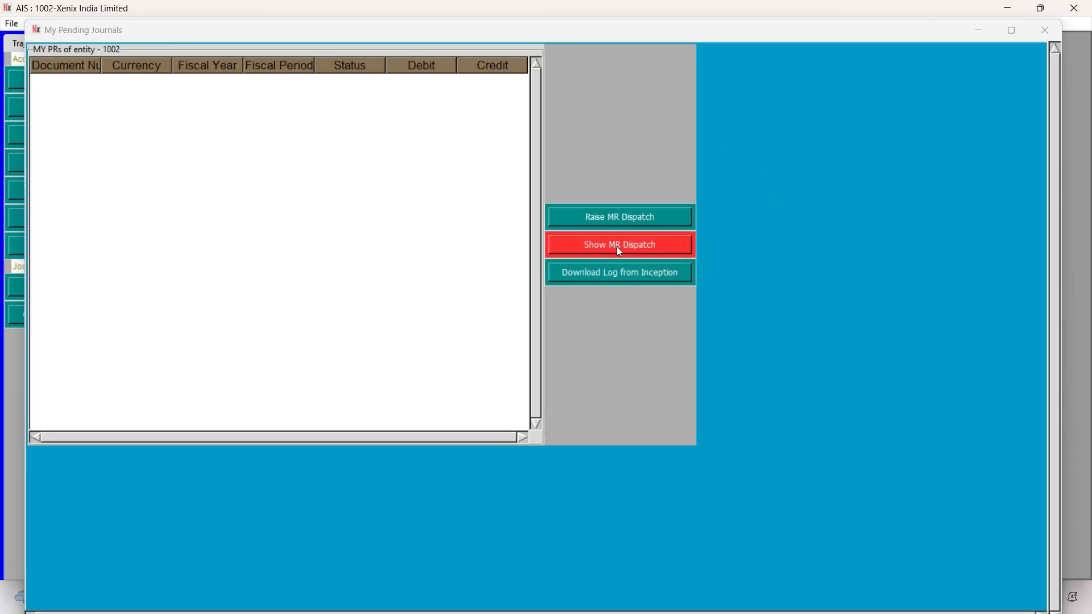
{"action": "left_click", "coordinate": [1045, 31]}
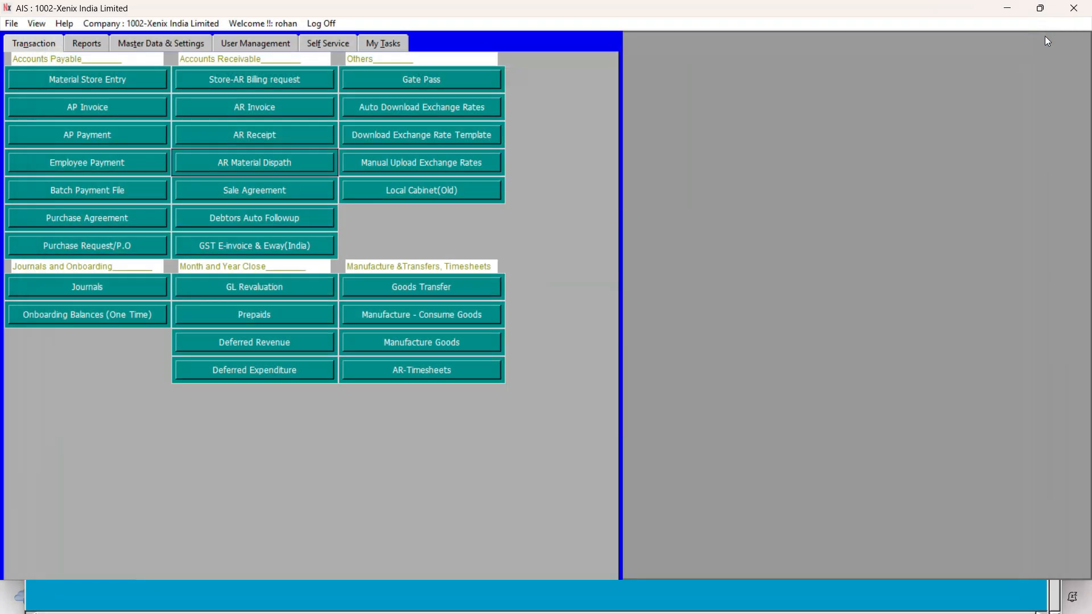